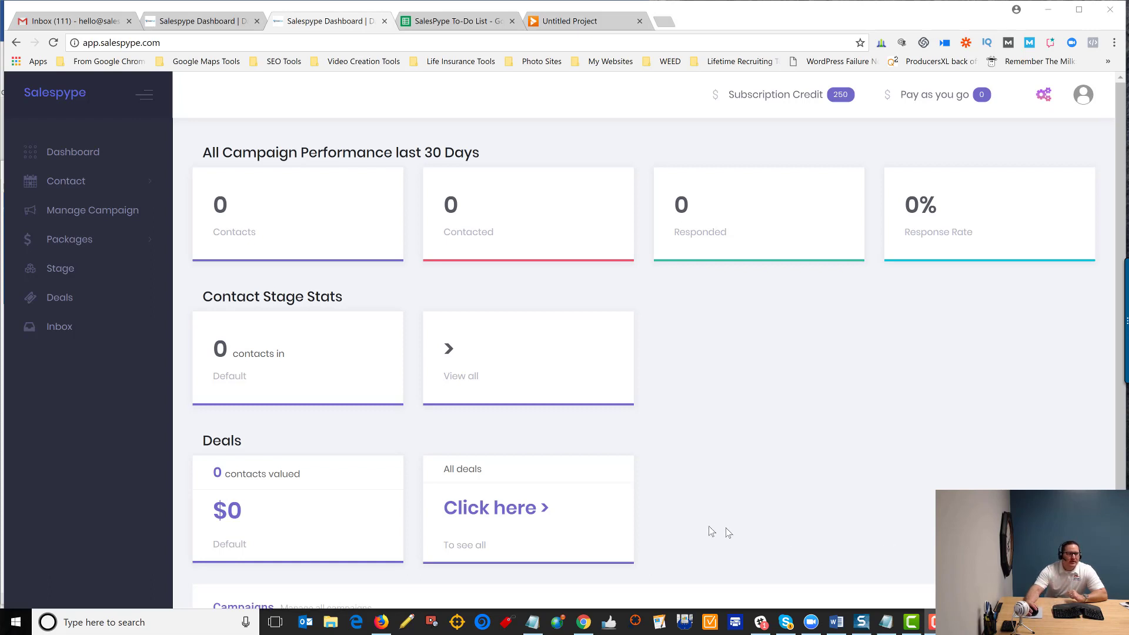
- Create a contact stage named New Lead with a light red colour (RGB 255, 128, 128)
click(69, 280)
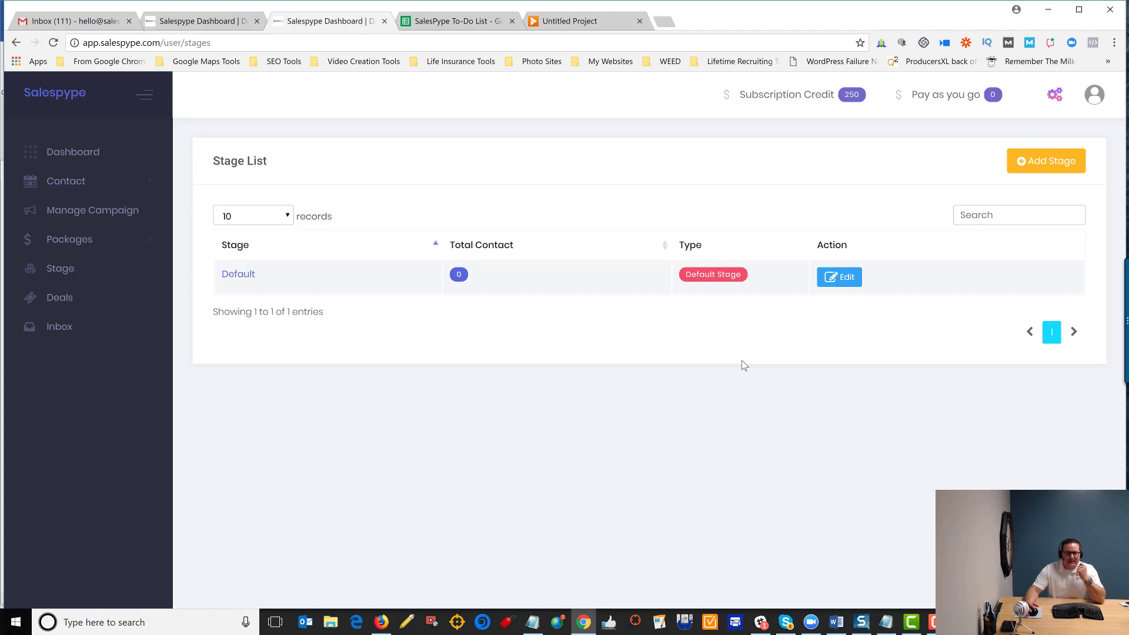
click(1027, 164)
click(509, 245)
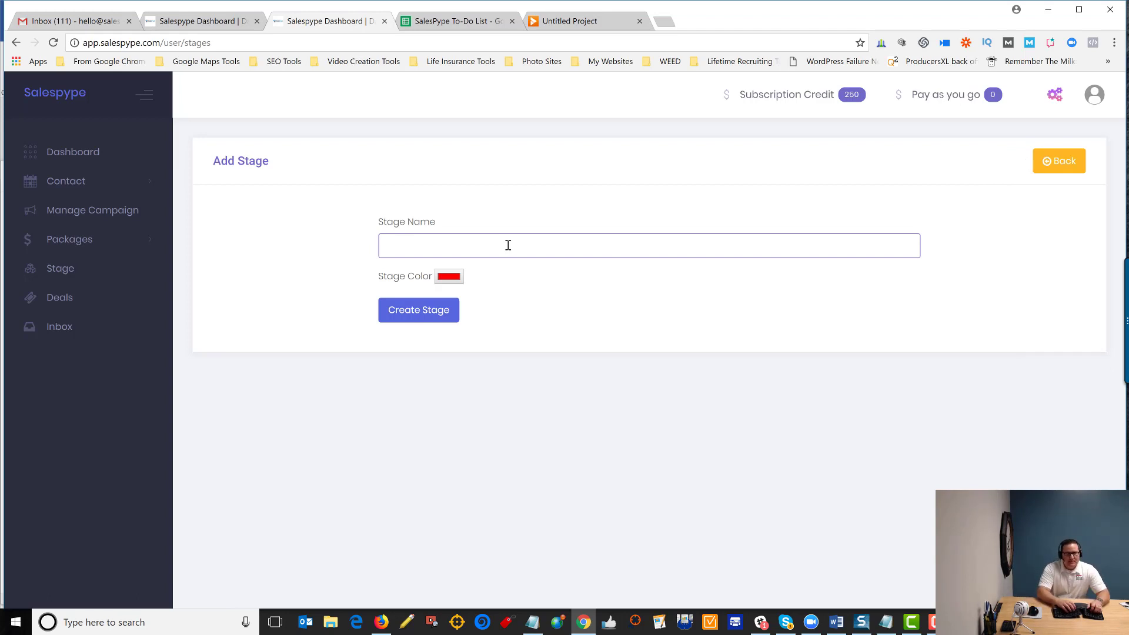
text(New Lead)
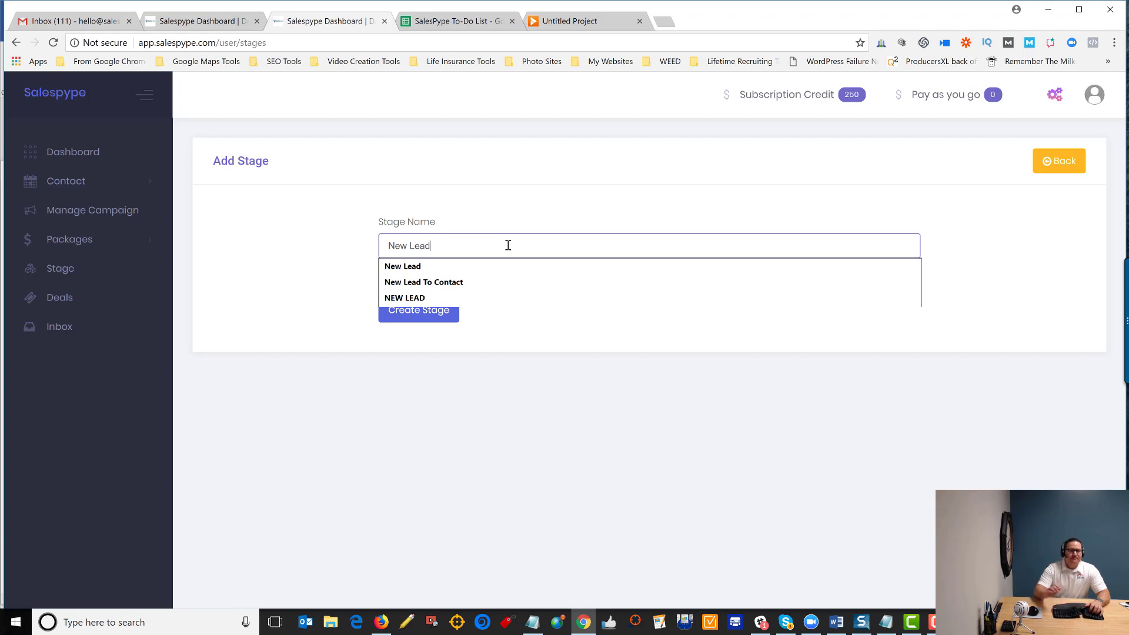
key(Tab)
click(448, 276)
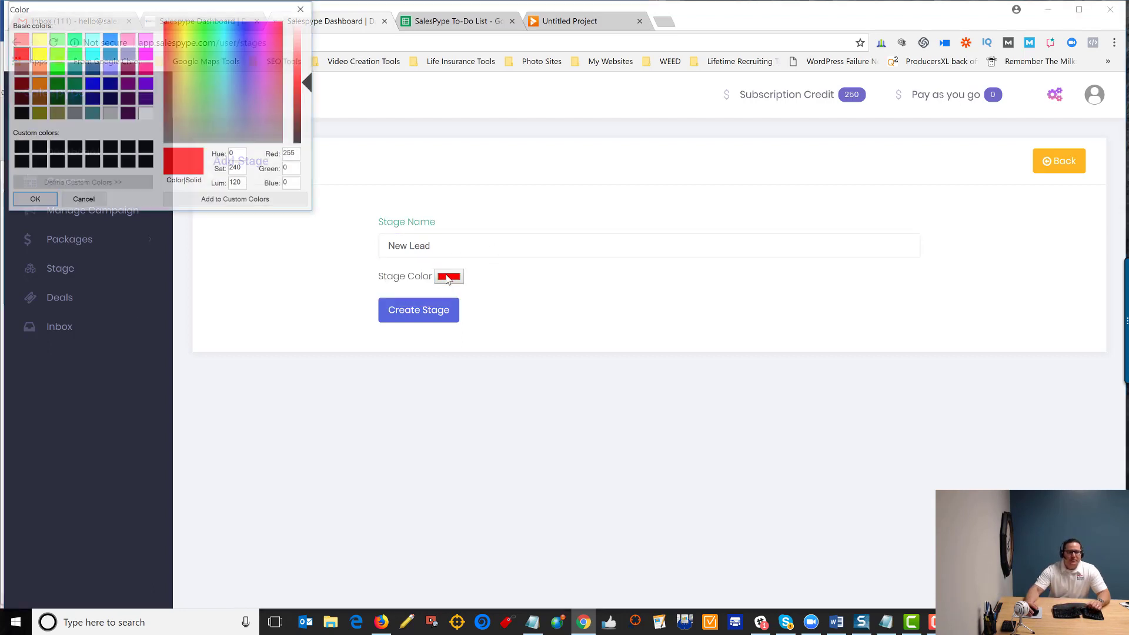
click(21, 38)
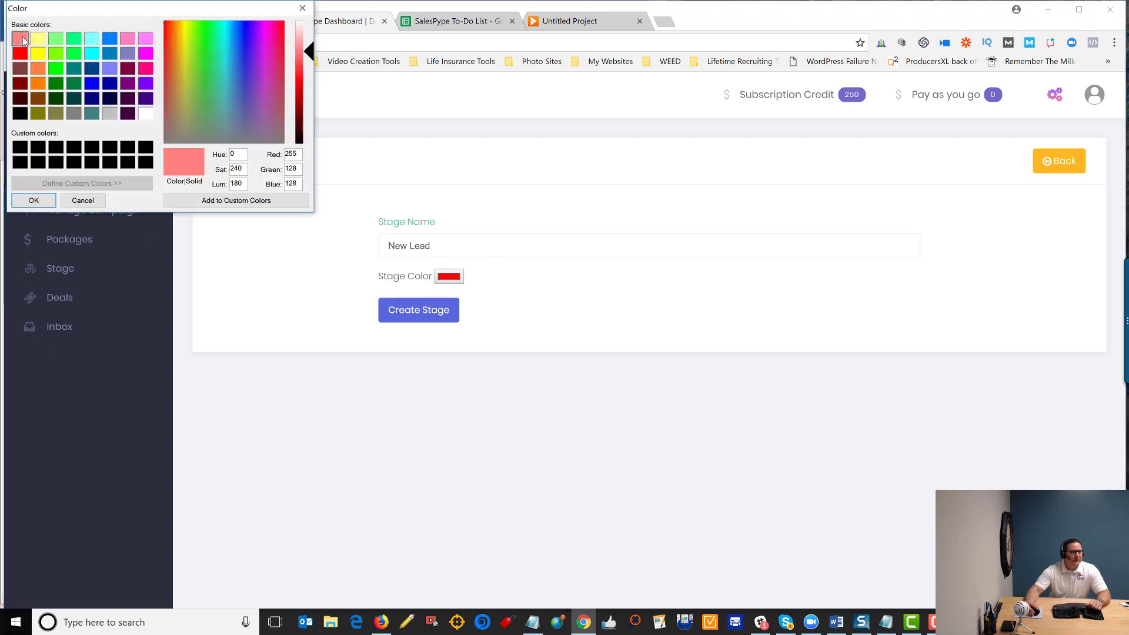
click(34, 201)
click(391, 302)
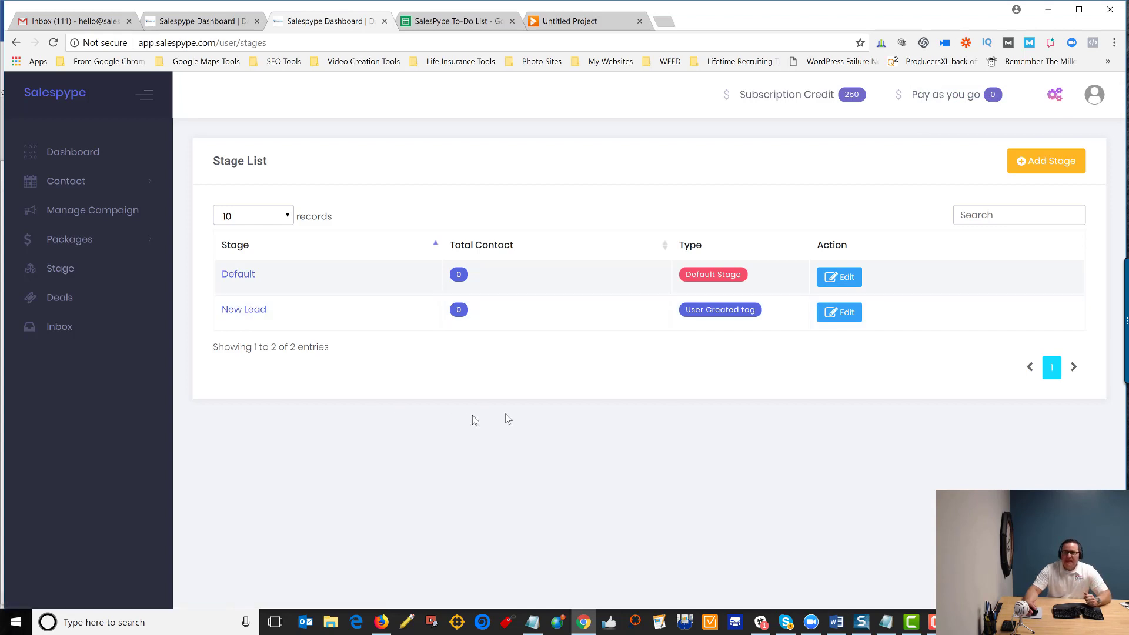
- Add a stage named Need To Quote with a light yellow colour (RGB 255, 255, 128)
click(1037, 167)
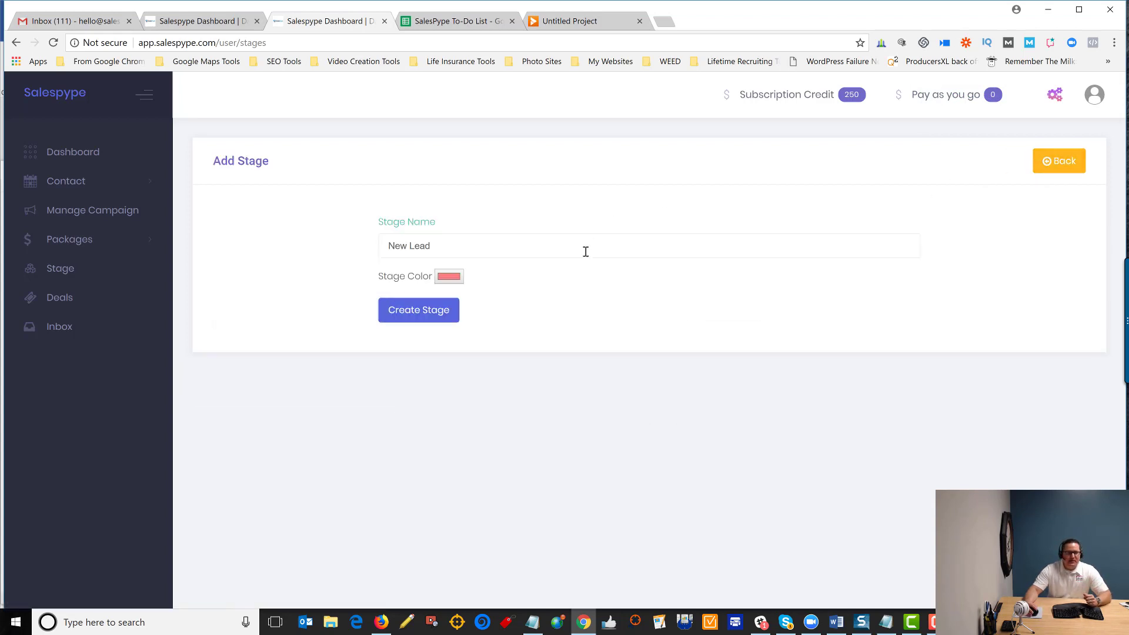
drag(450, 253, 285, 241)
text(Need)
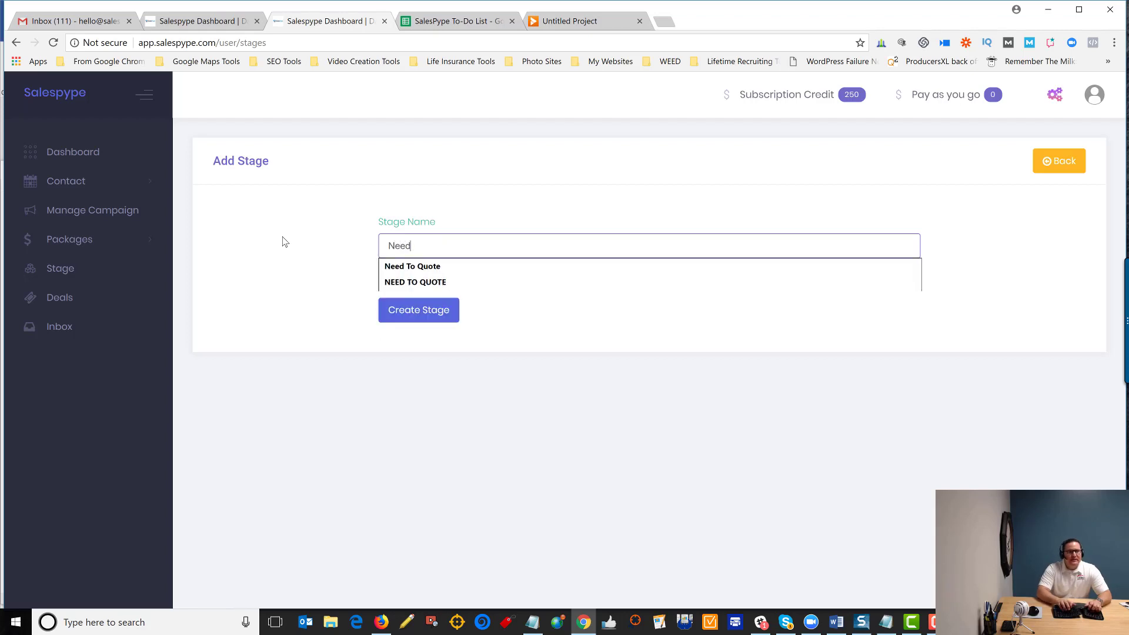
text( To Quote)
click(283, 241)
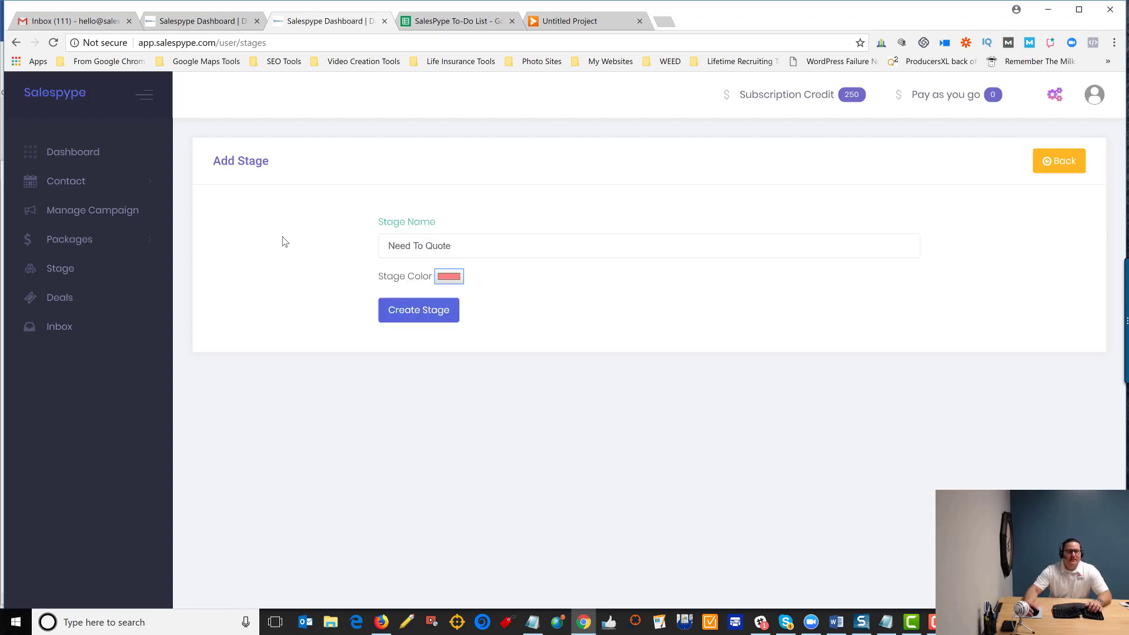
click(454, 280)
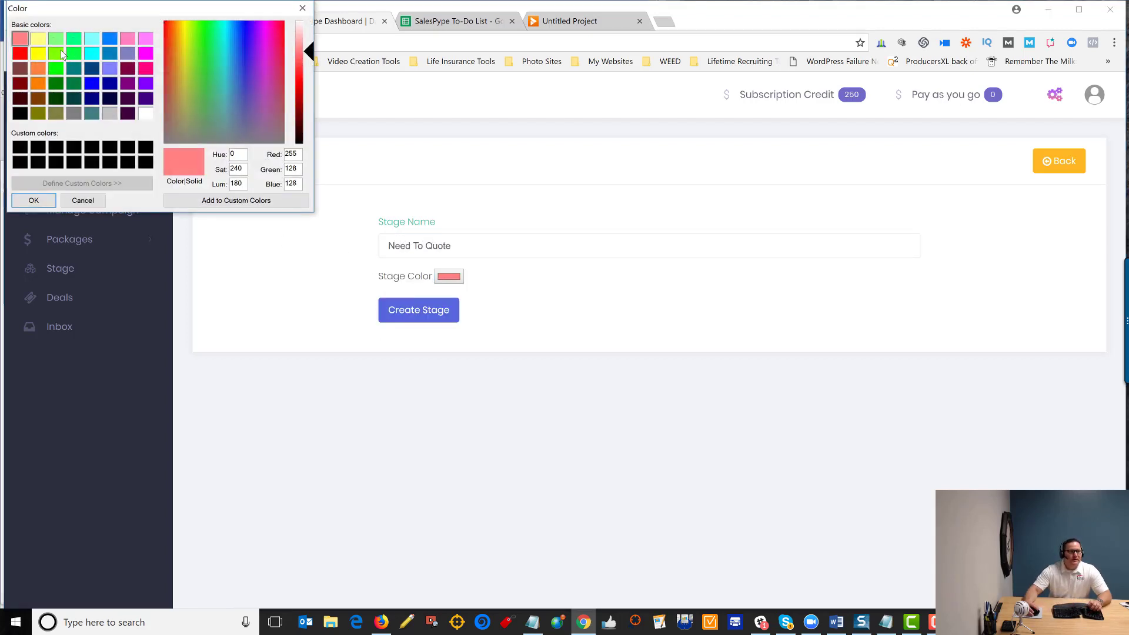
click(38, 39)
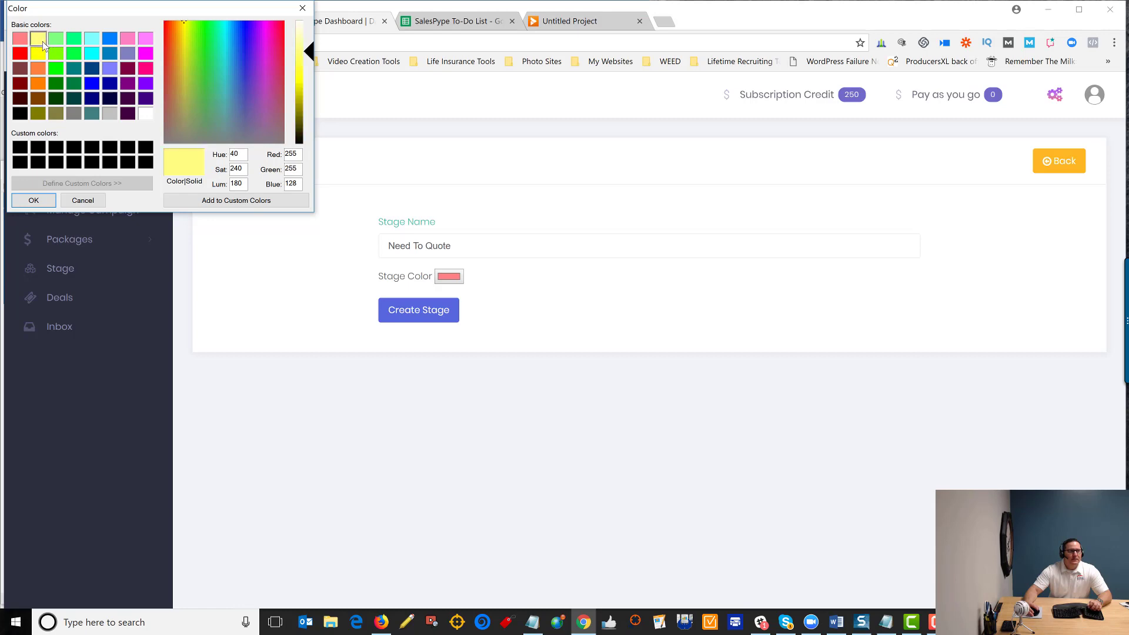
click(33, 200)
click(404, 313)
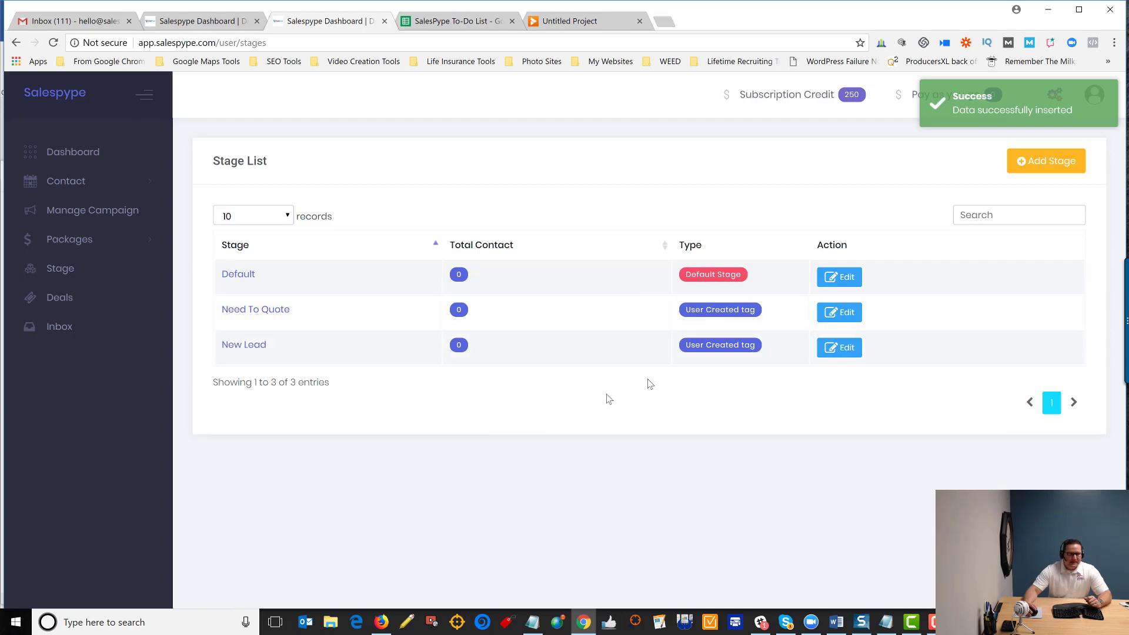
- Add a stage named Deliver Quote with a green colour (RGB 0, 255, 128)
click(1041, 170)
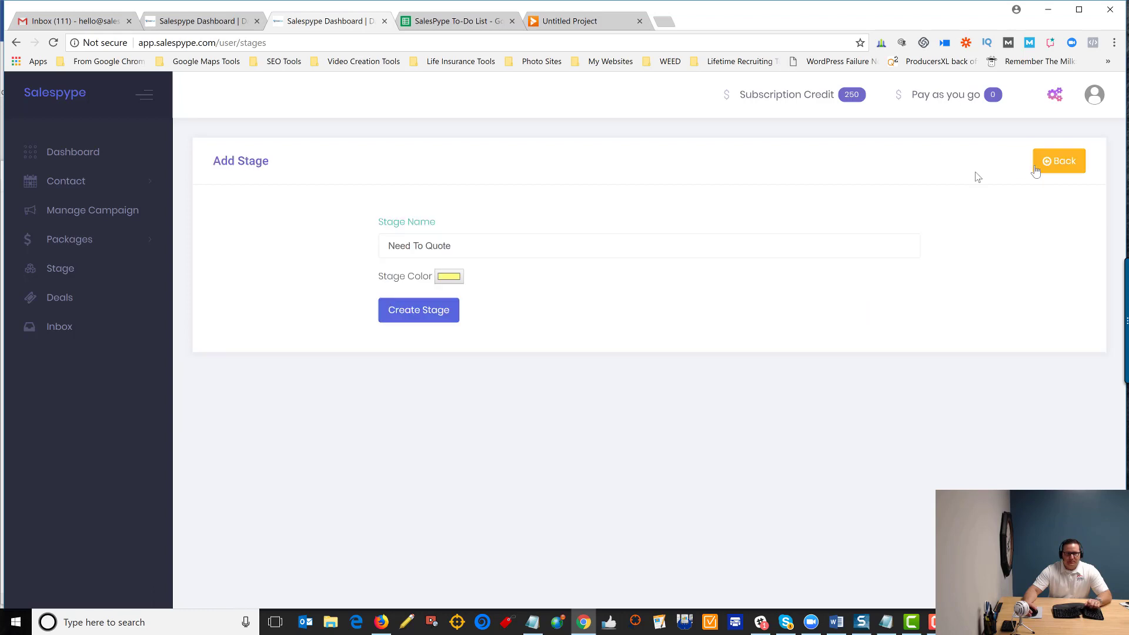
triple_click(488, 242)
text(Deliver )
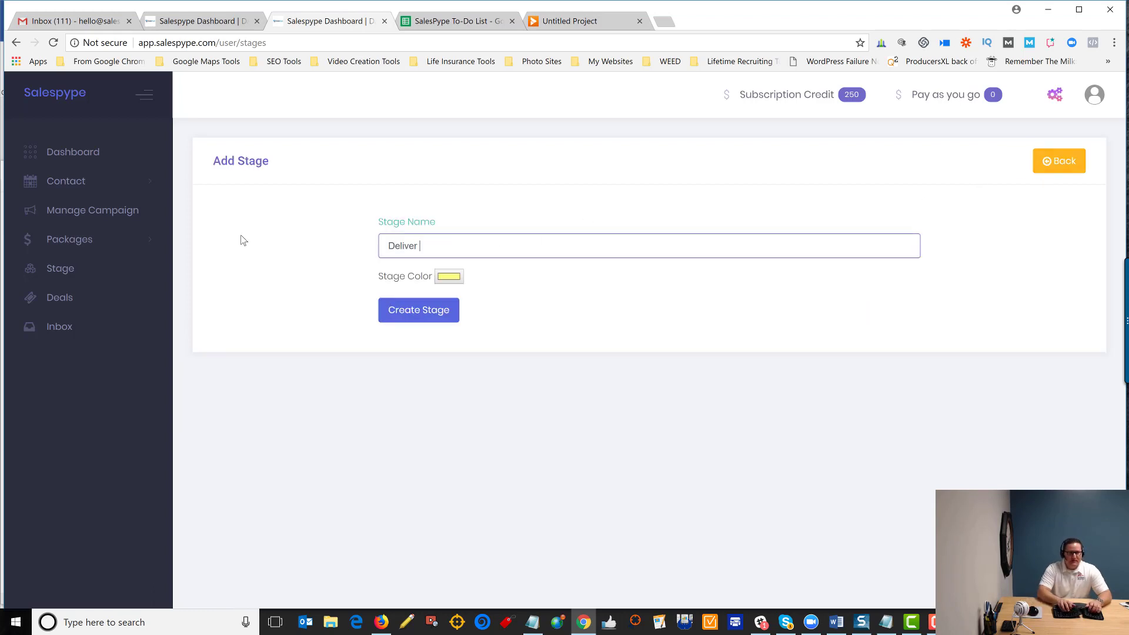
text(Quote)
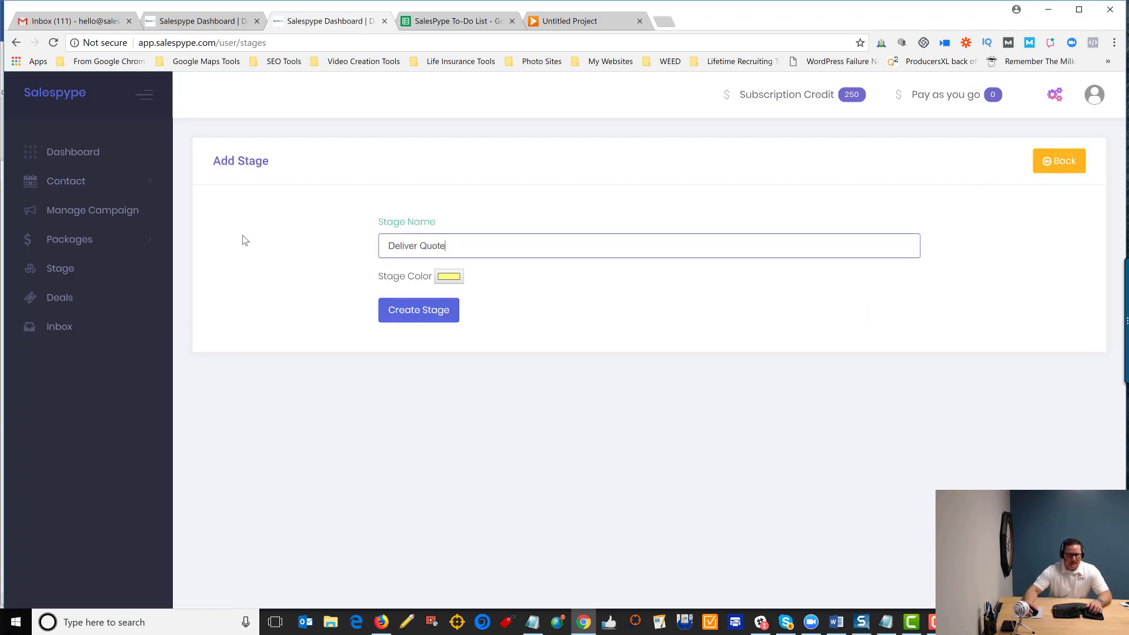
click(455, 278)
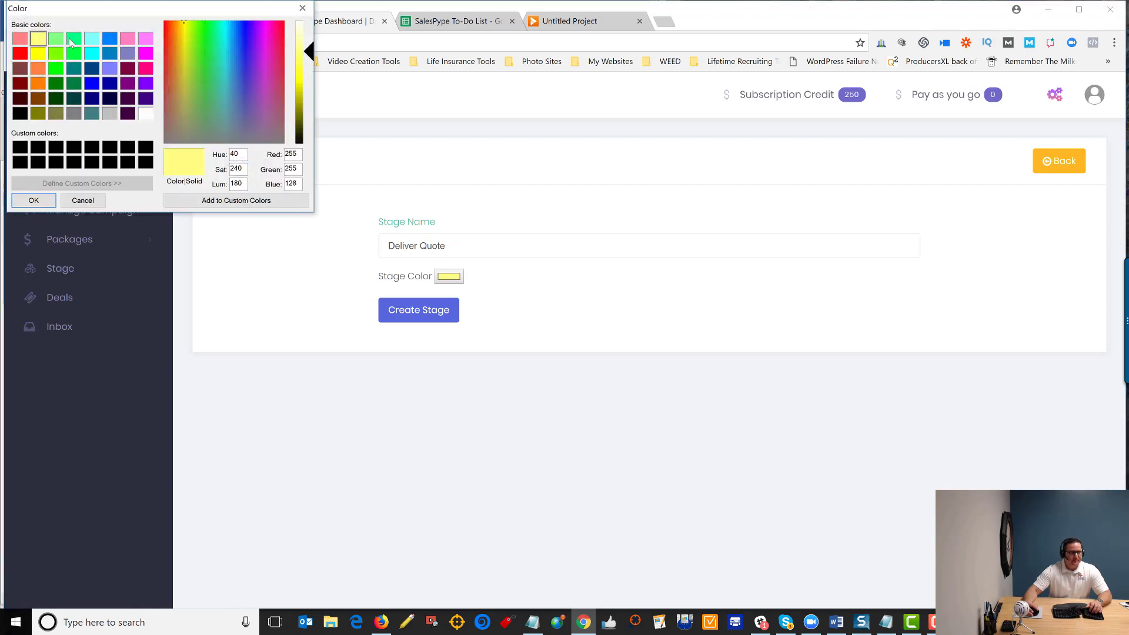
click(74, 39)
click(33, 200)
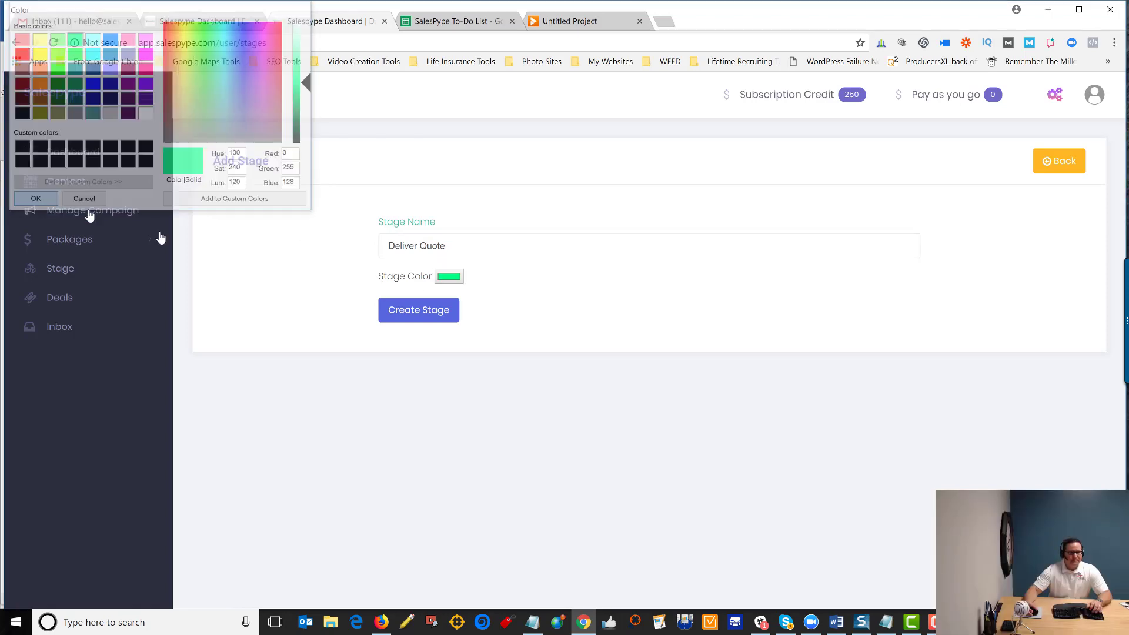
click(388, 305)
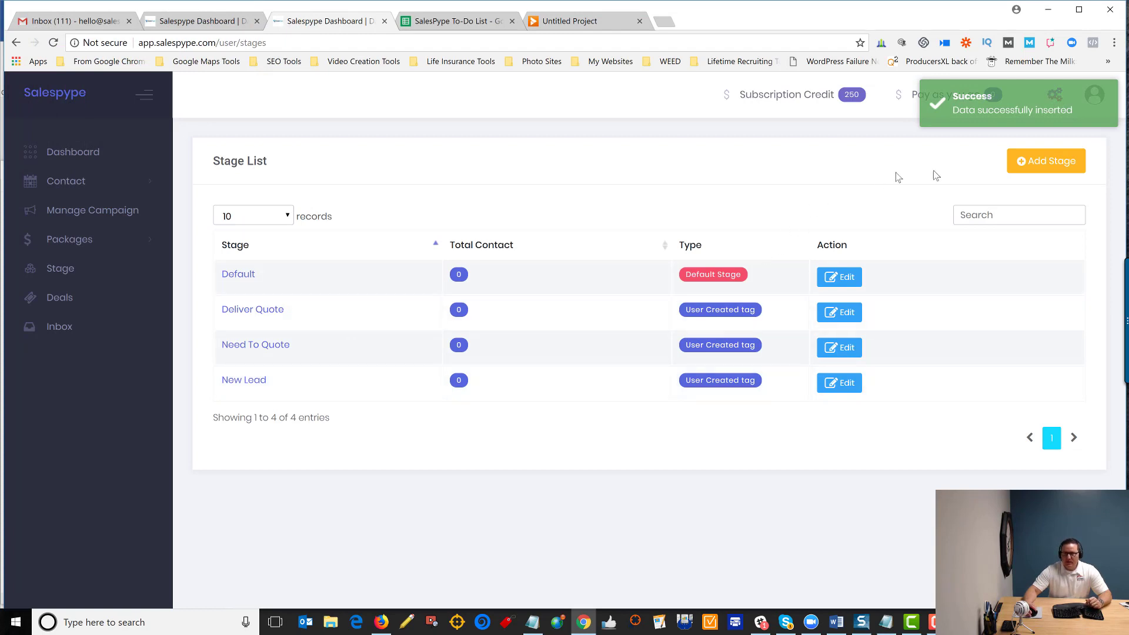
- Add a stage named Discussed Proposal with a blue colour (RGB 0, 128, 255)
click(1024, 168)
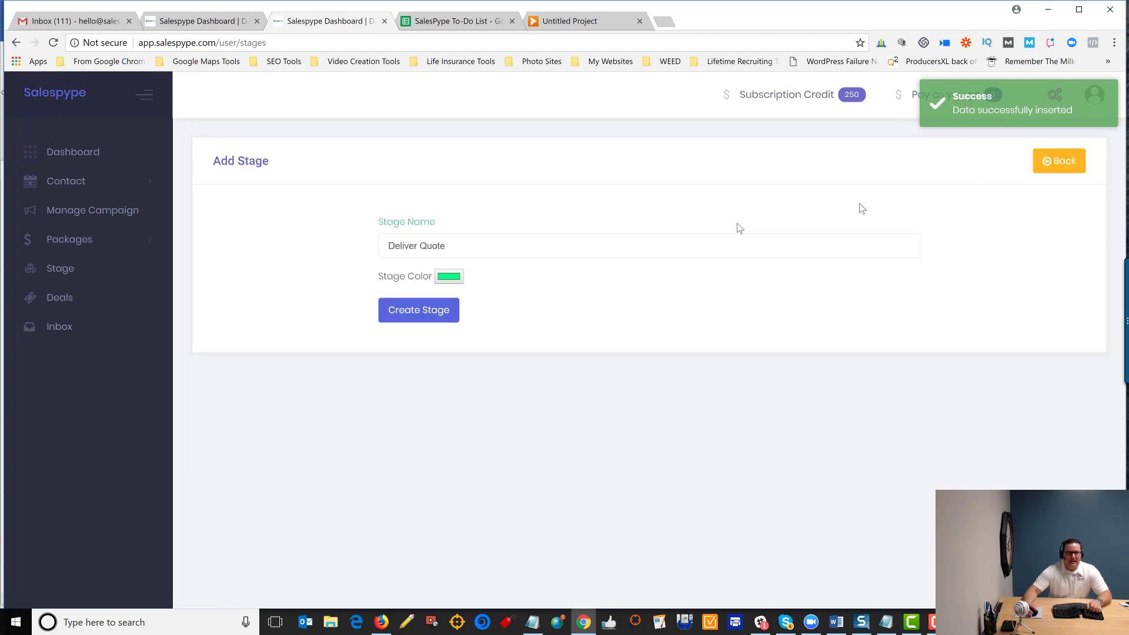
triple_click(611, 238)
text(Disc)
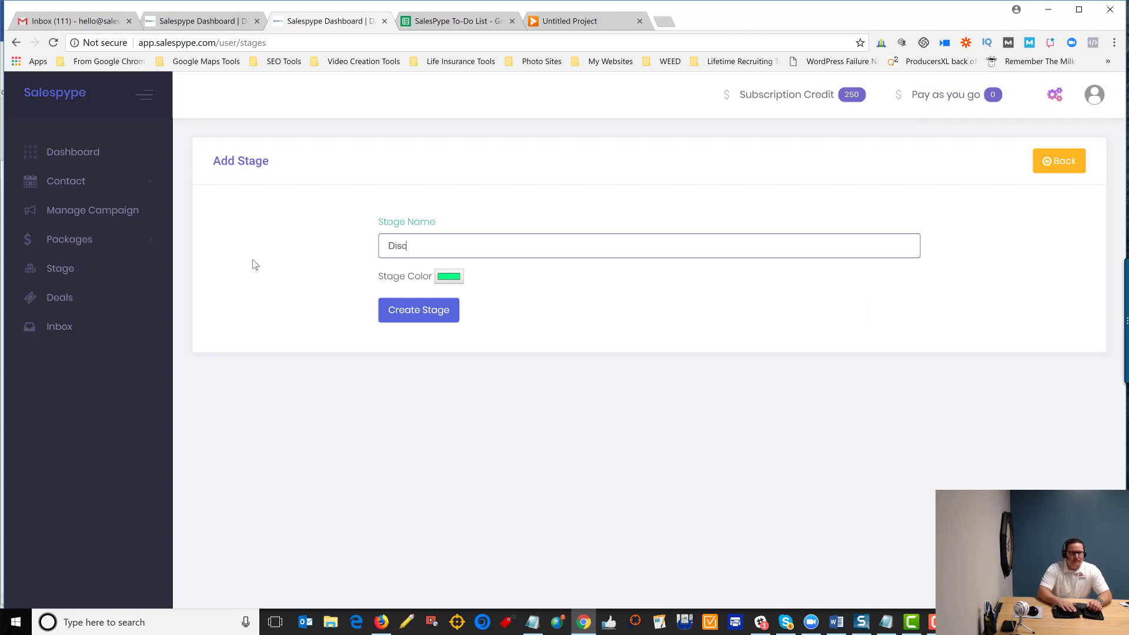
text(ussed Proposal)
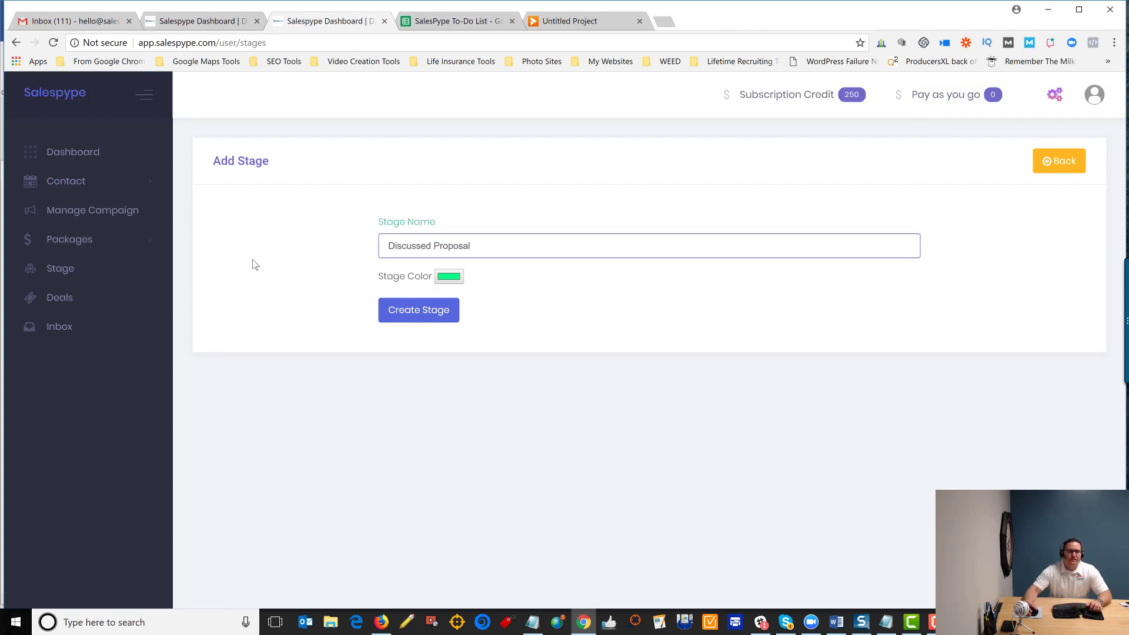
click(458, 276)
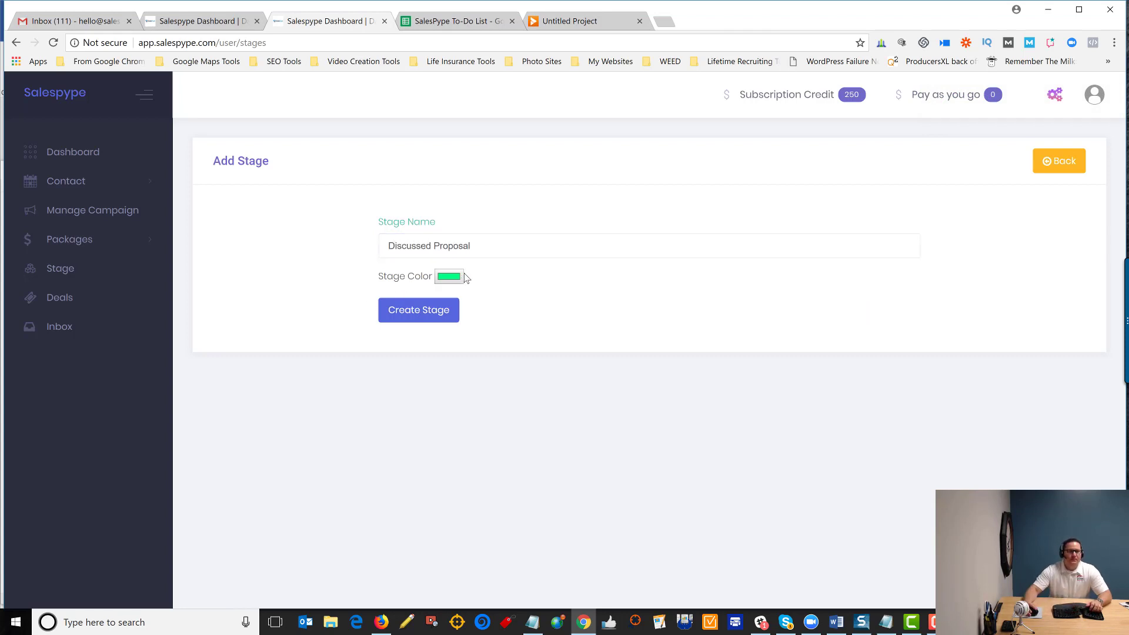
click(110, 39)
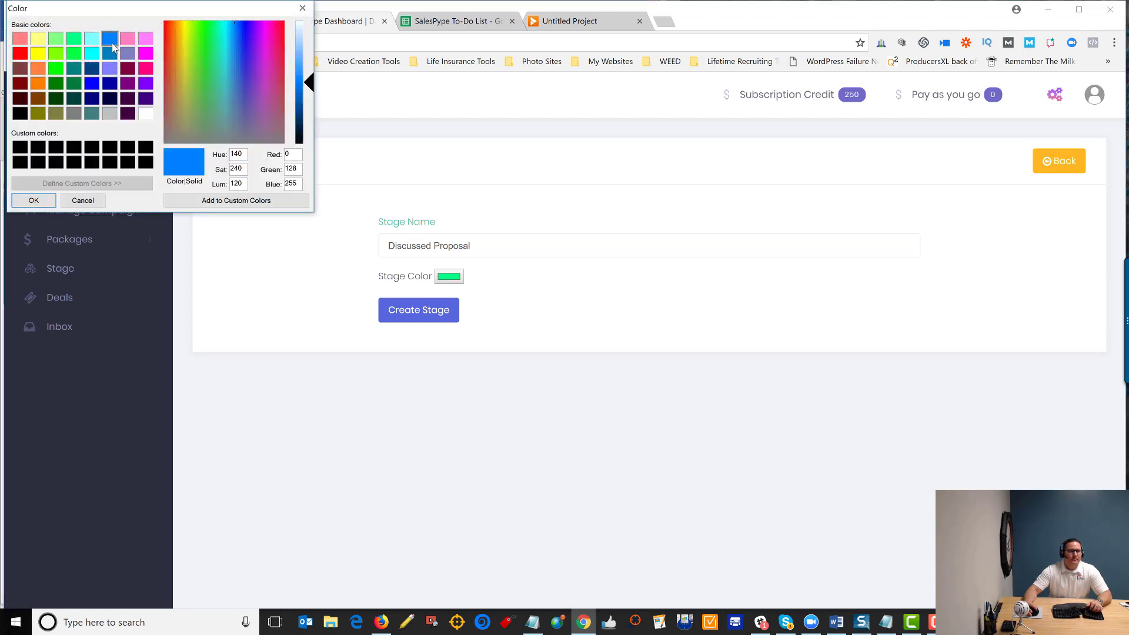
click(34, 200)
click(388, 306)
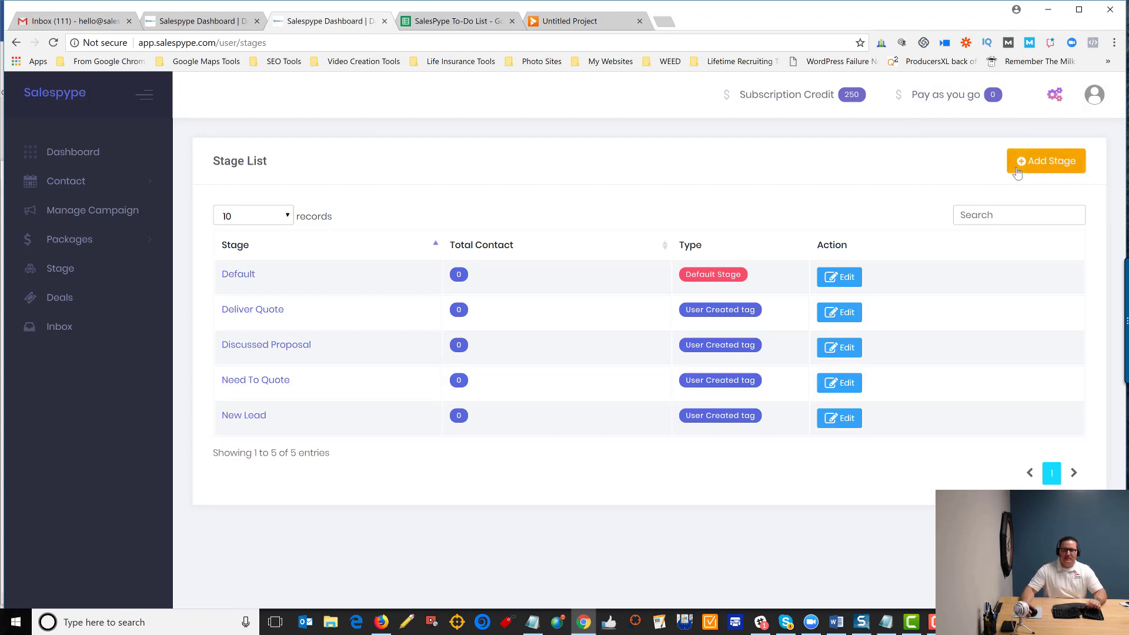
- Add a stage named Closing Scheduled, using the blue colour already set in the form
click(1045, 161)
key(ctrl+a)
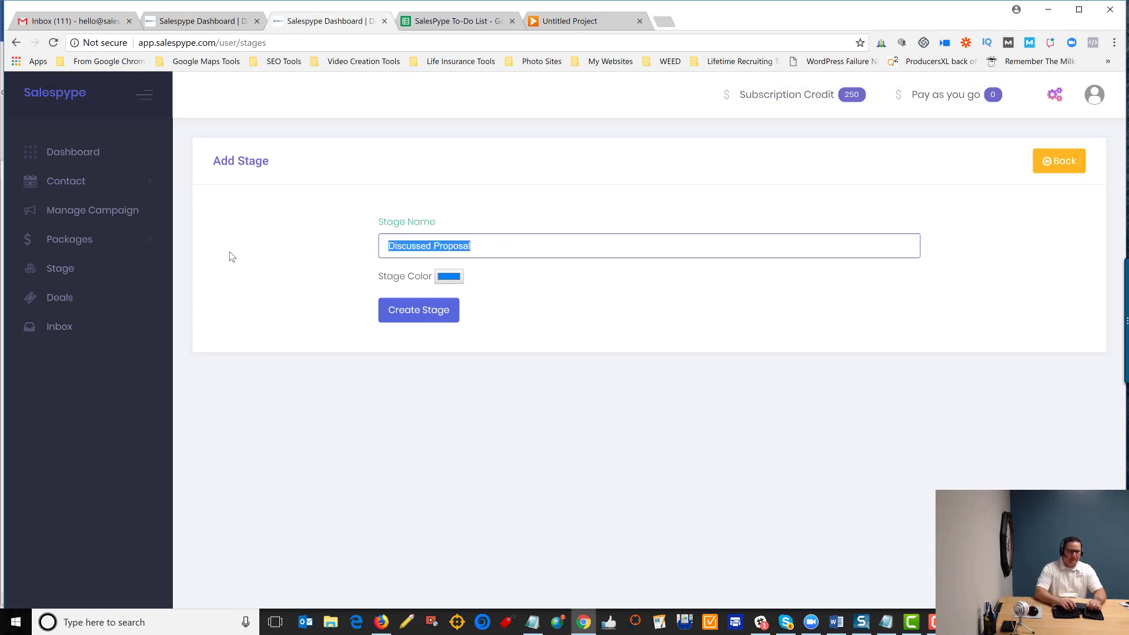
text(Closing Scheduled)
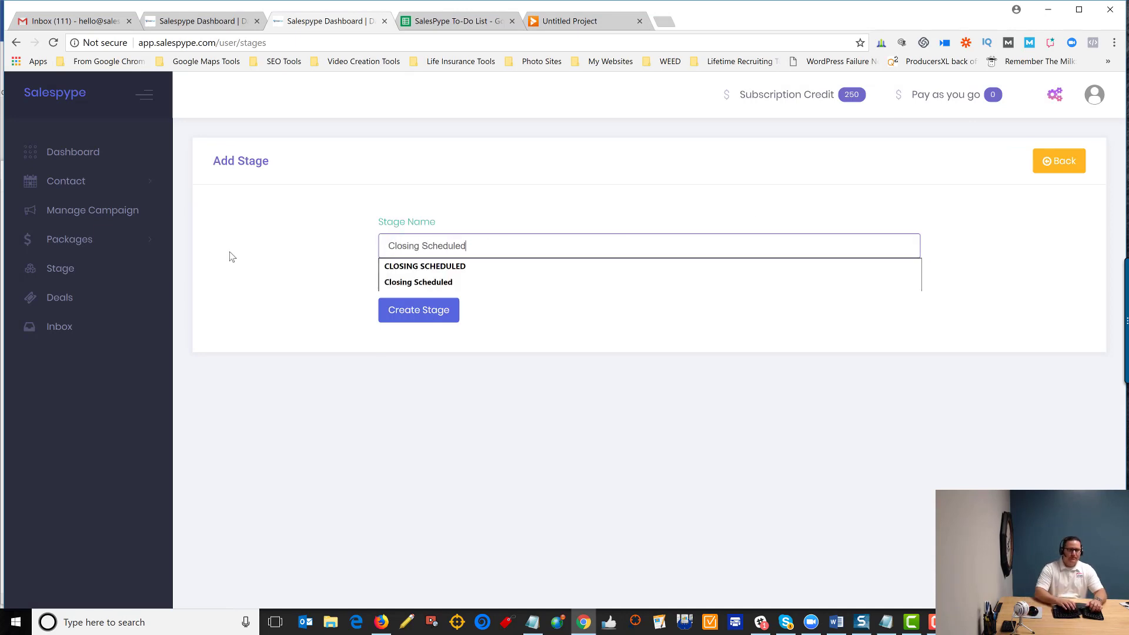
click(432, 310)
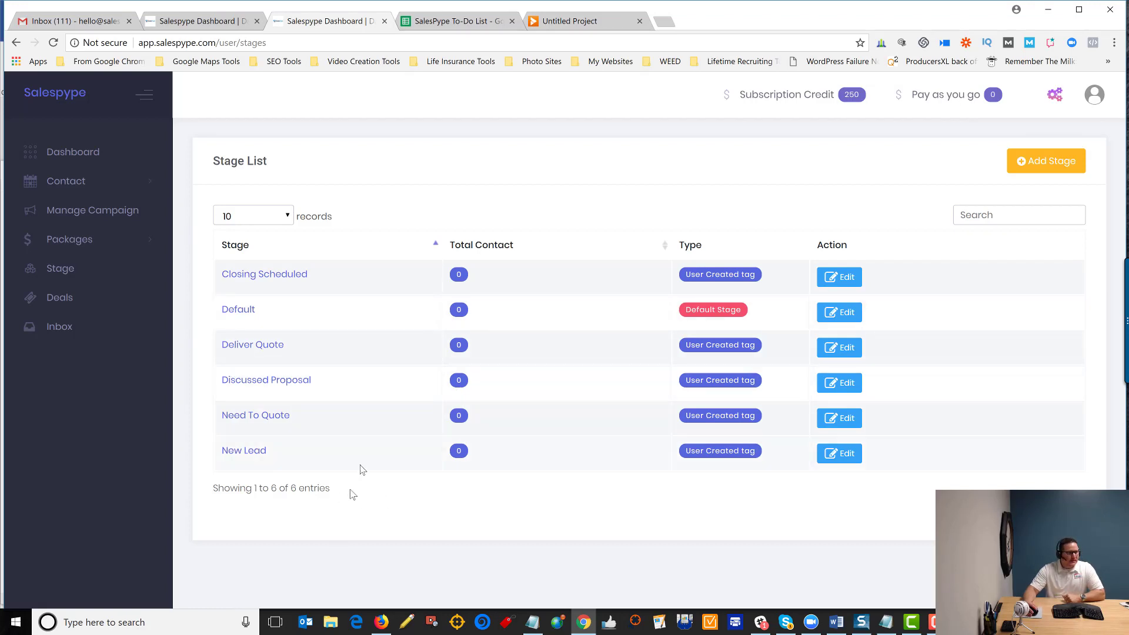
- Open the deal list and expand the New Lead, Need To Quote, Deliver Quote and Discussed Proposal stages to examine their deals
click(75, 306)
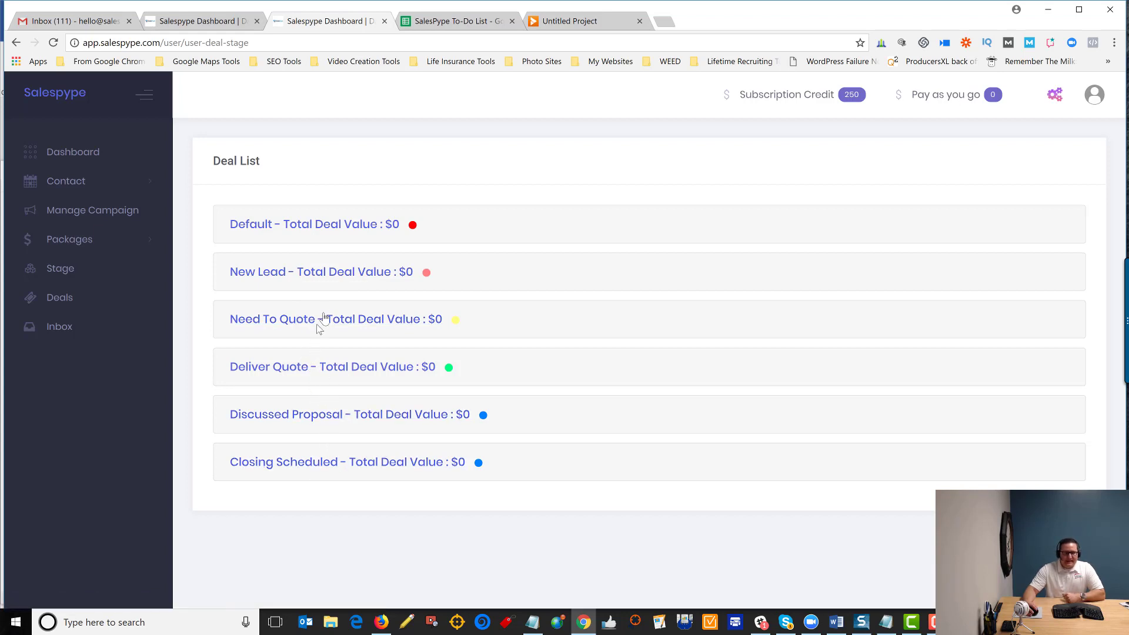
click(337, 278)
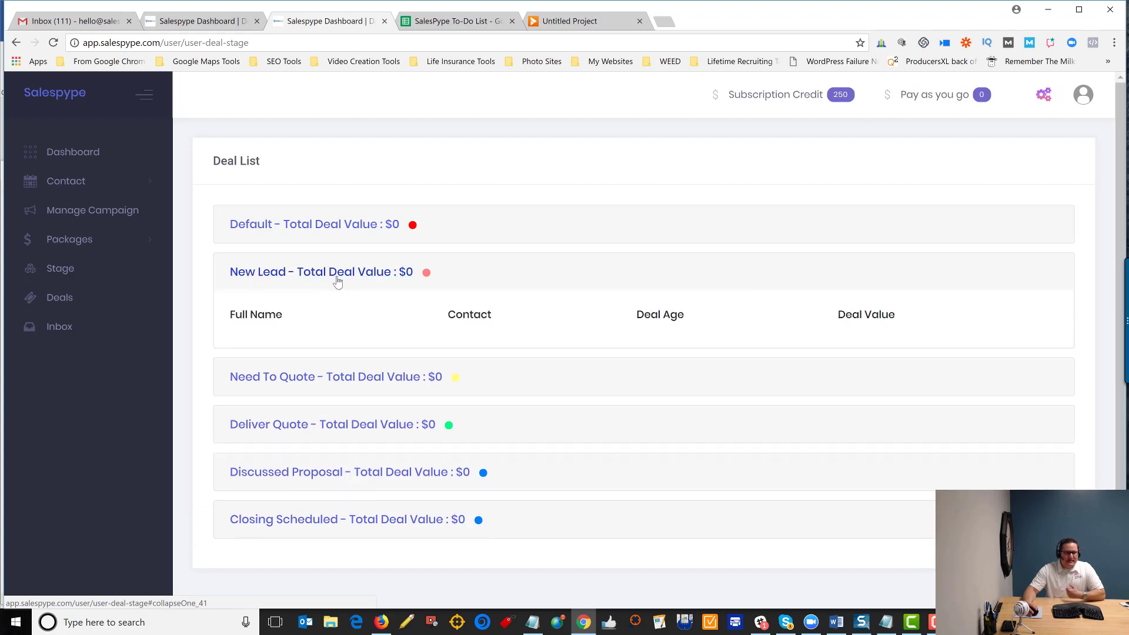
click(369, 377)
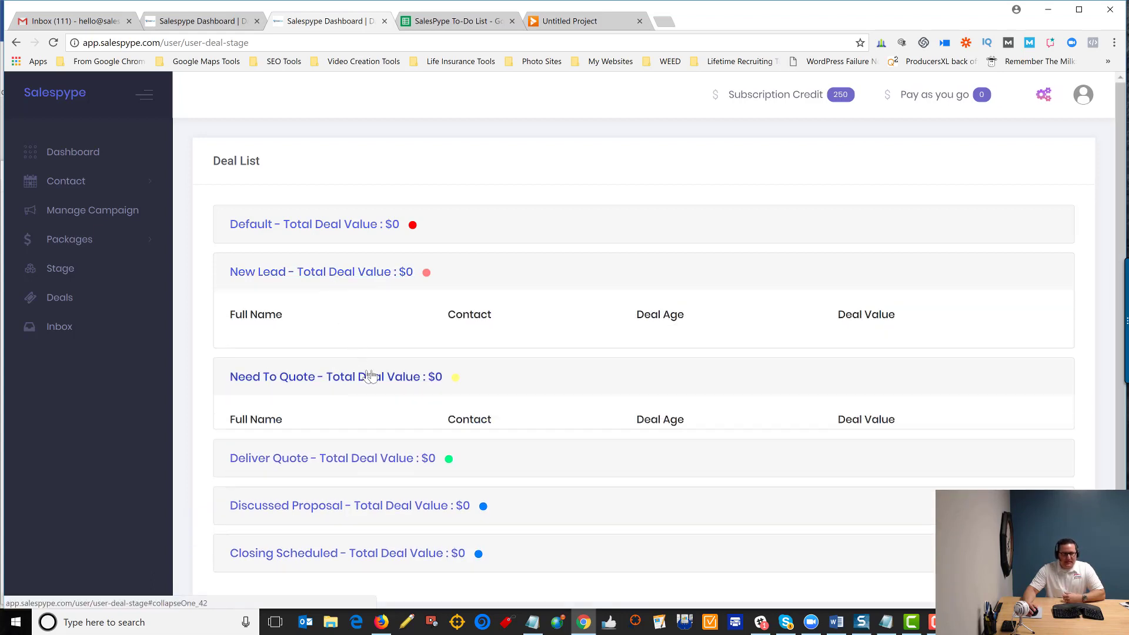
scroll(371, 378, down, 2)
click(360, 405)
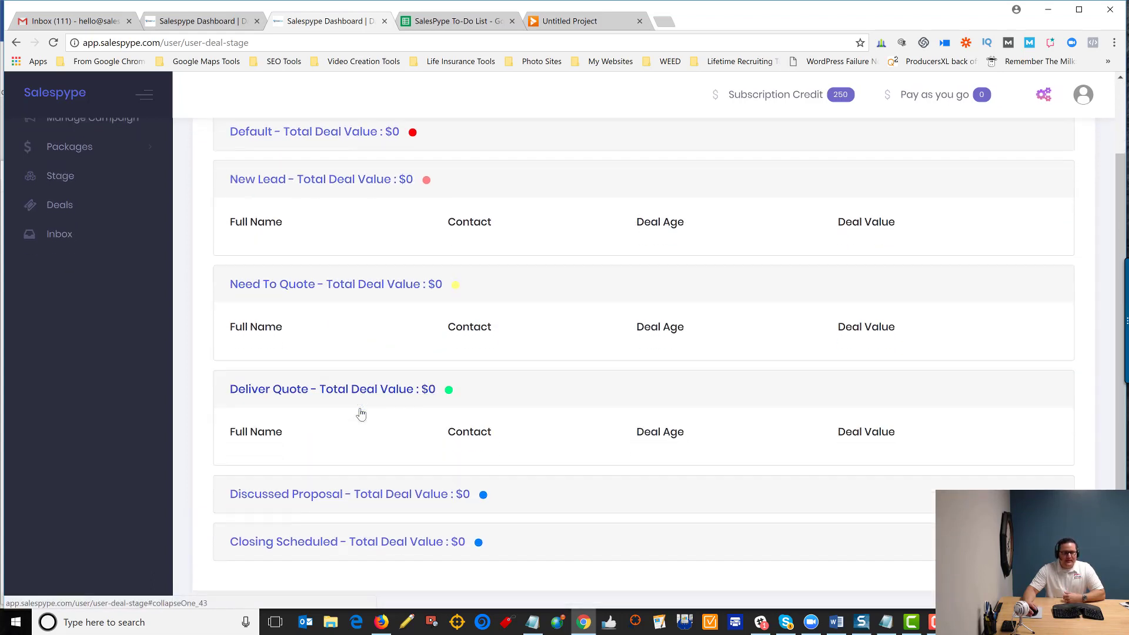
click(361, 453)
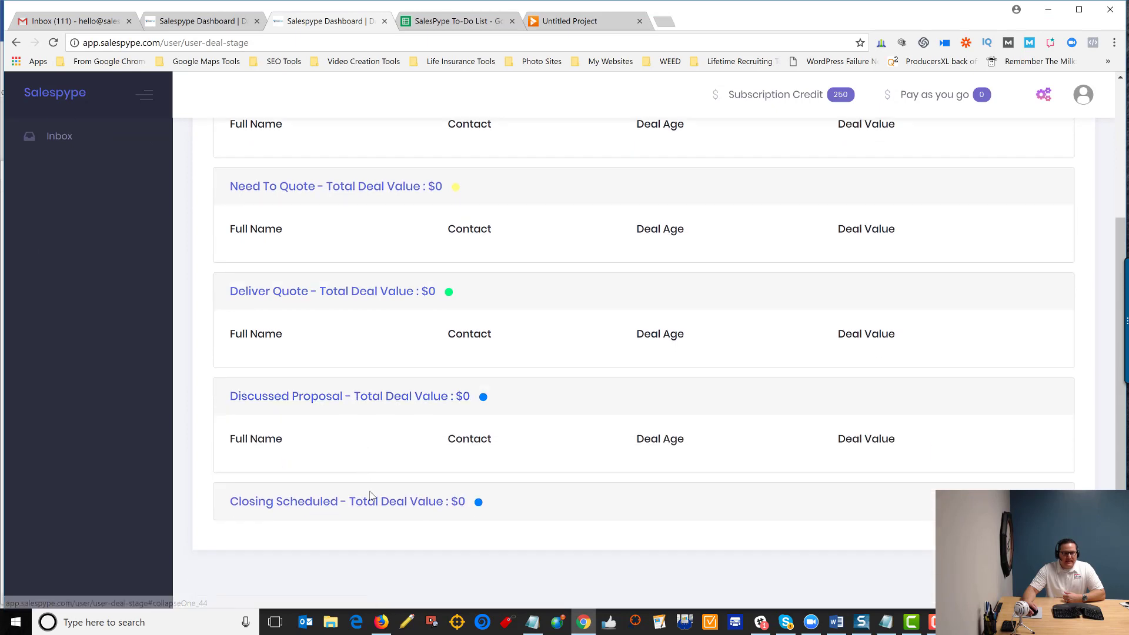
scroll(416, 352, up, 3)
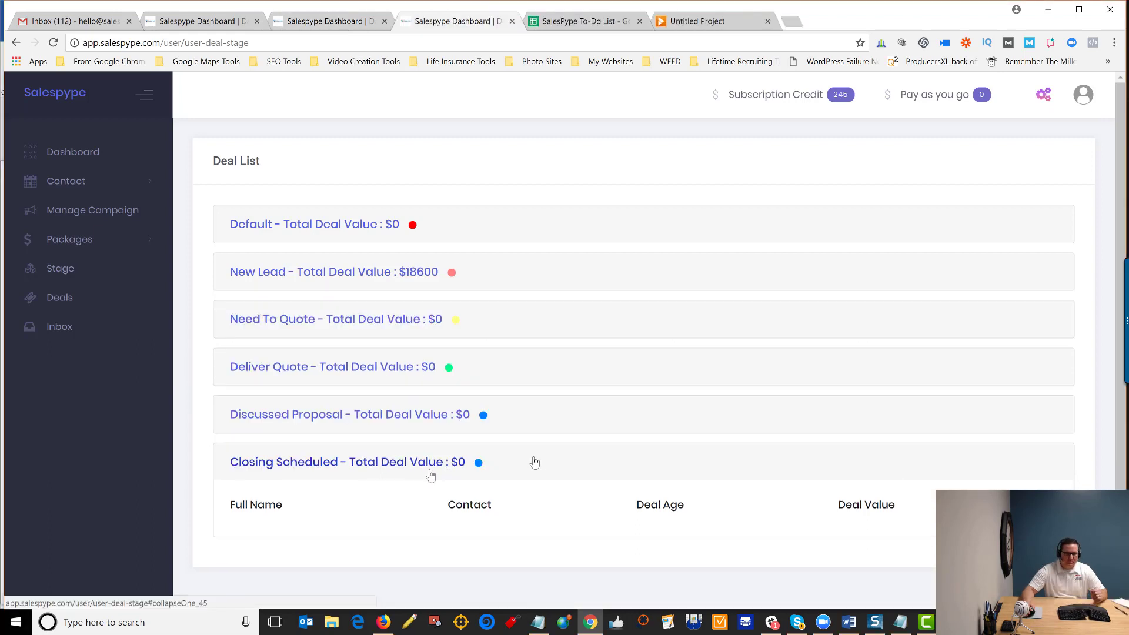
- Collapse the Closing Scheduled stage and expand New Lead to review its contacts, deal ages and deal values
click(428, 467)
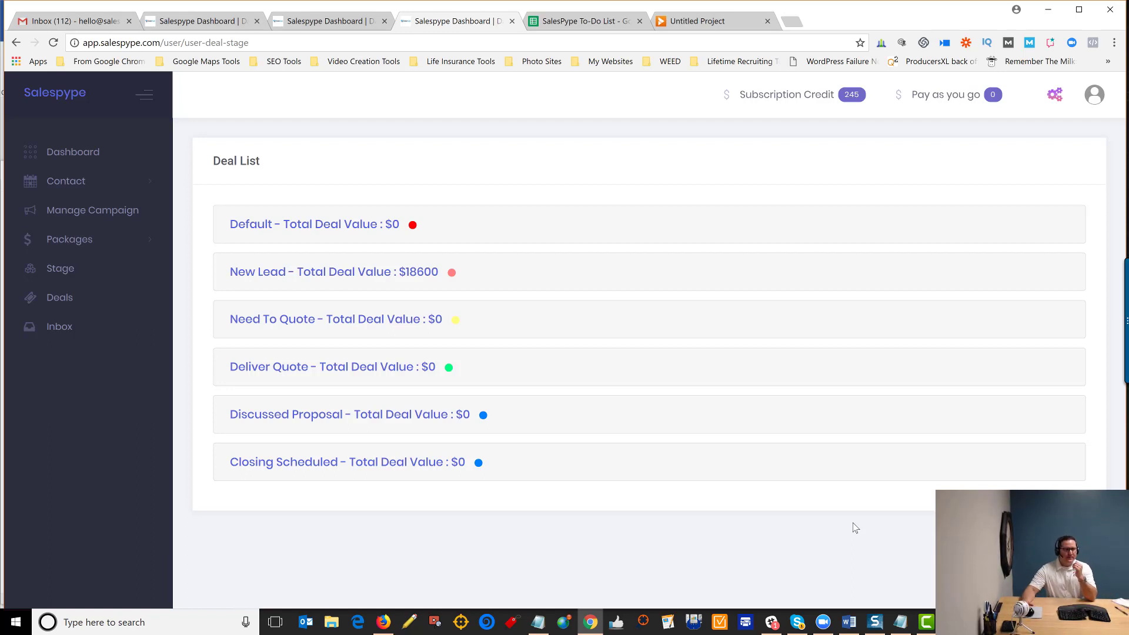
click(320, 276)
scroll(351, 391, down, 3)
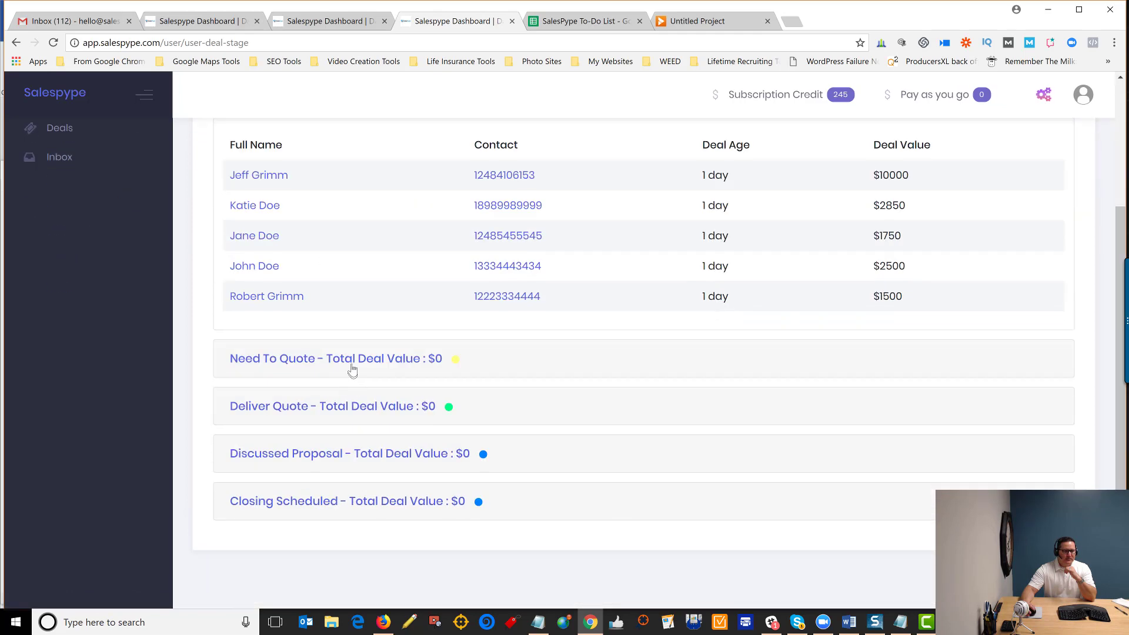
- Expand the Need To Quote, Deliver Quote, Discussed Proposal and Closing Scheduled stages to review the deals in each
click(352, 369)
scroll(352, 369, down, 1)
click(355, 406)
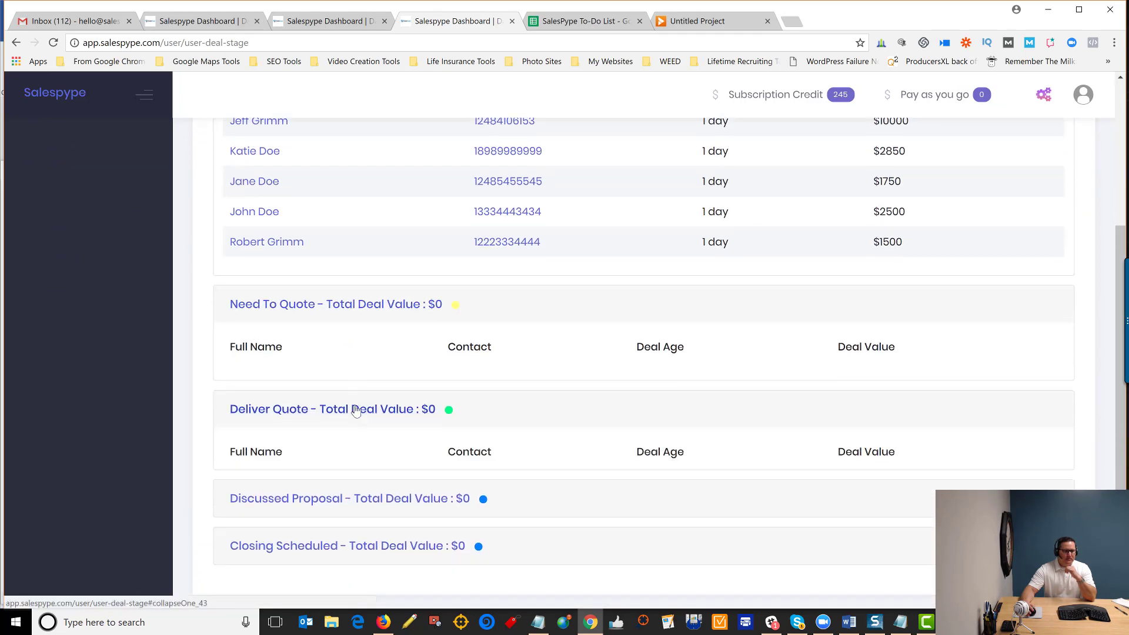
scroll(361, 418, down, 1)
click(366, 456)
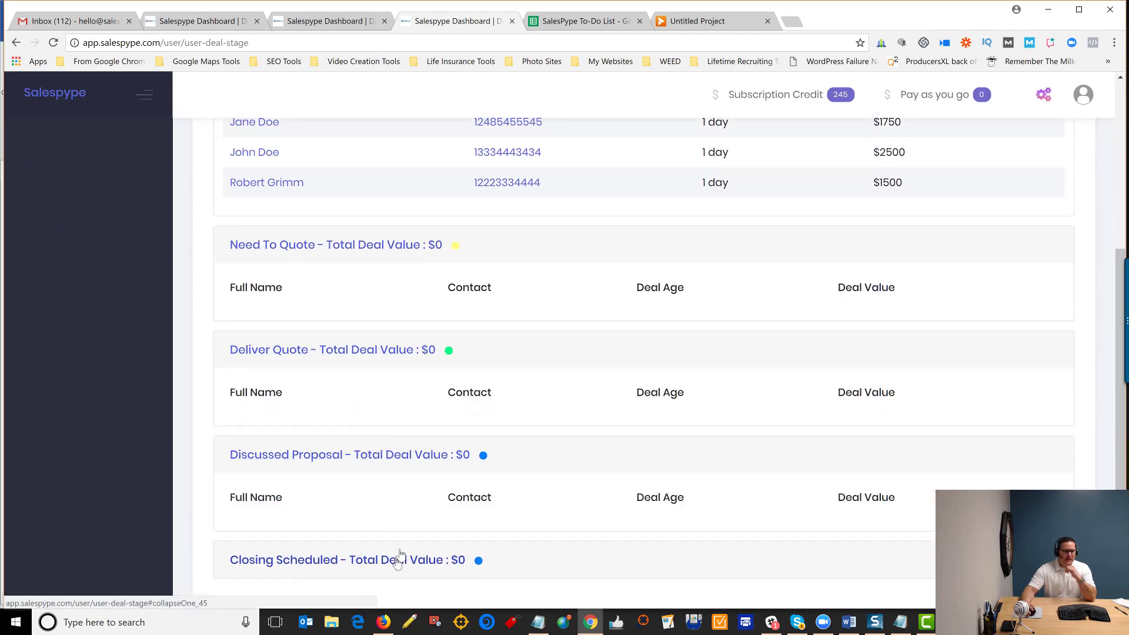
click(396, 558)
scroll(467, 468, down, 2)
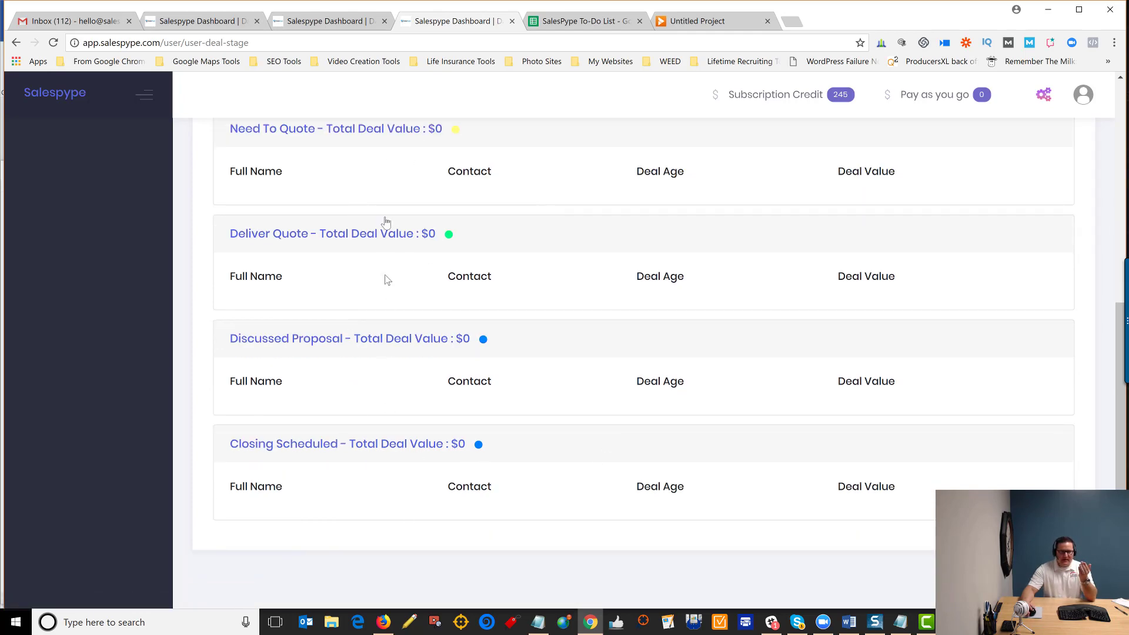
scroll(443, 411, up, 5)
scroll(444, 412, up, 2)
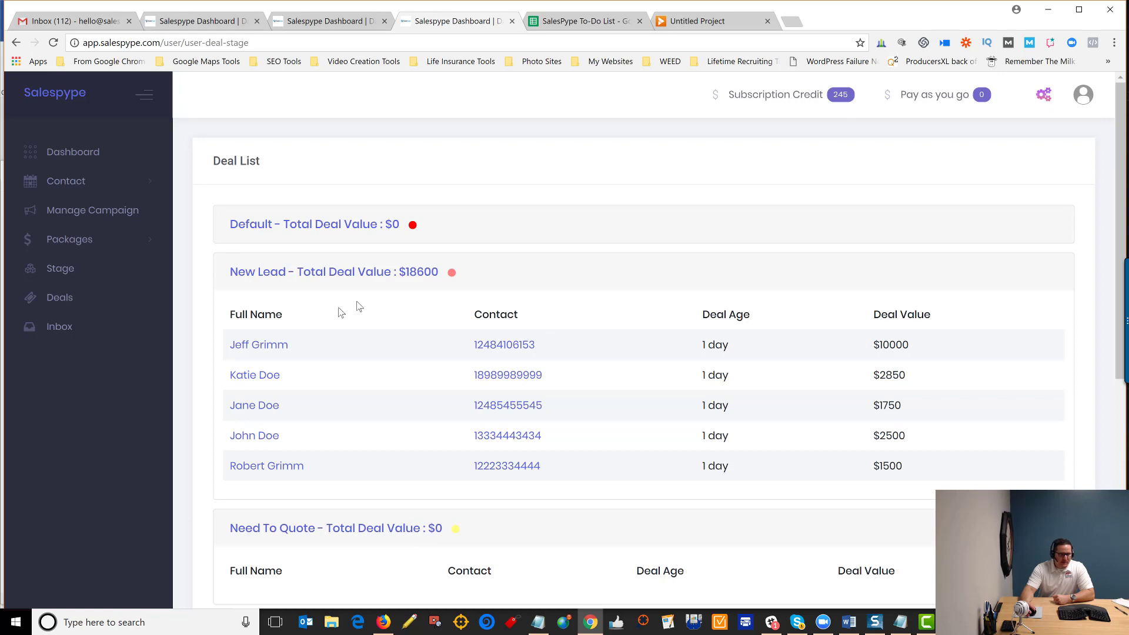
- Open the profile of the New Lead contact with the $10000 deal and change the contact's state to Need To Quote
click(260, 345)
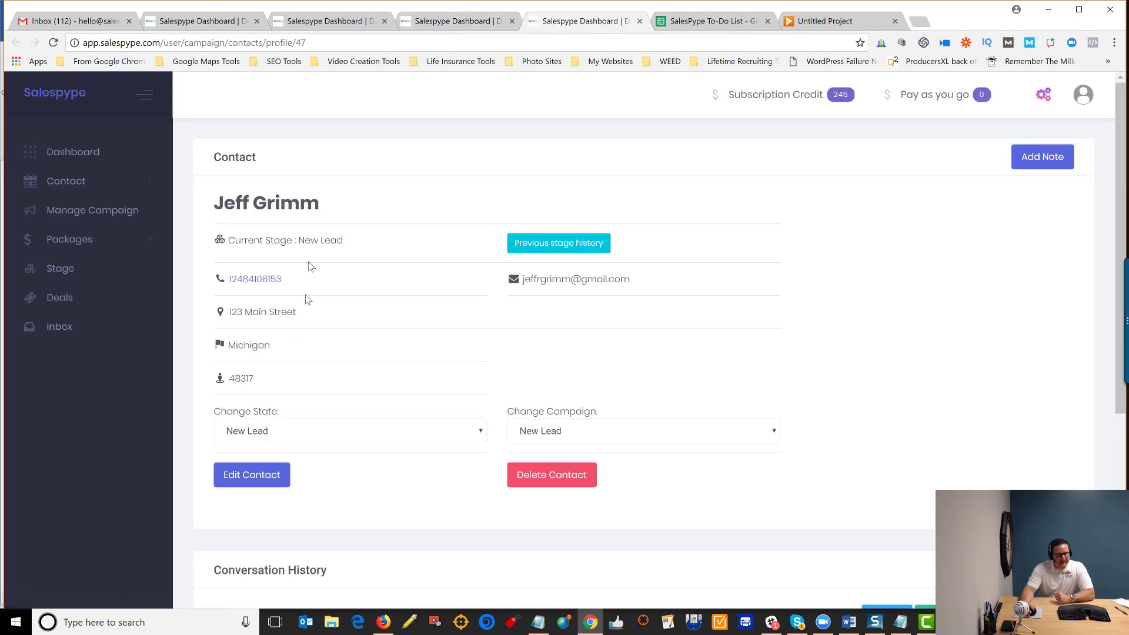
click(328, 433)
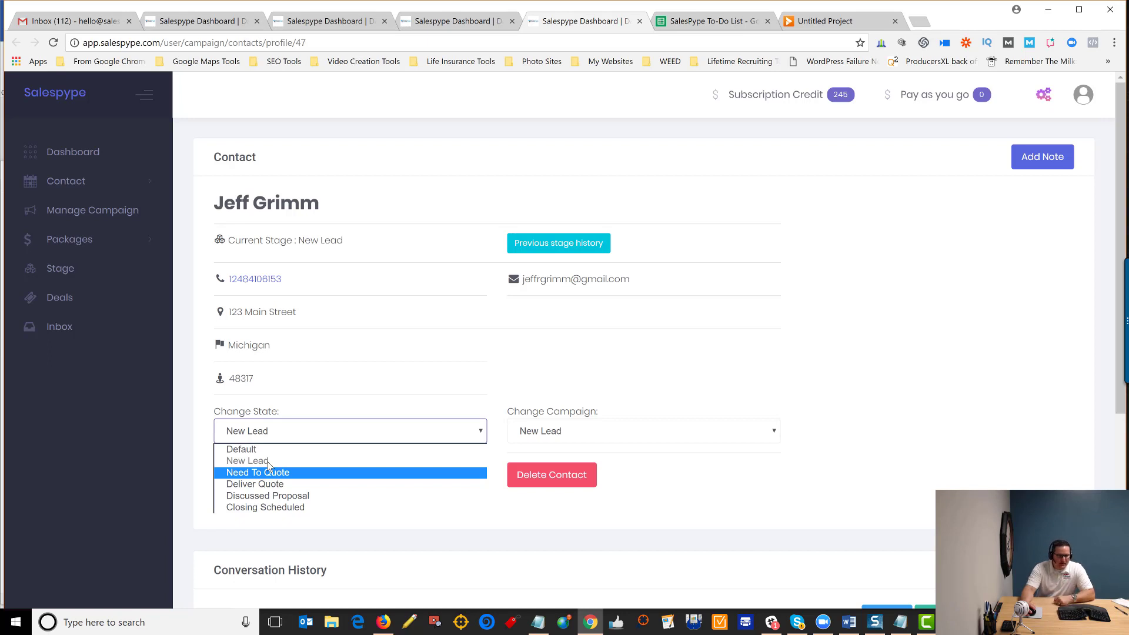
click(251, 473)
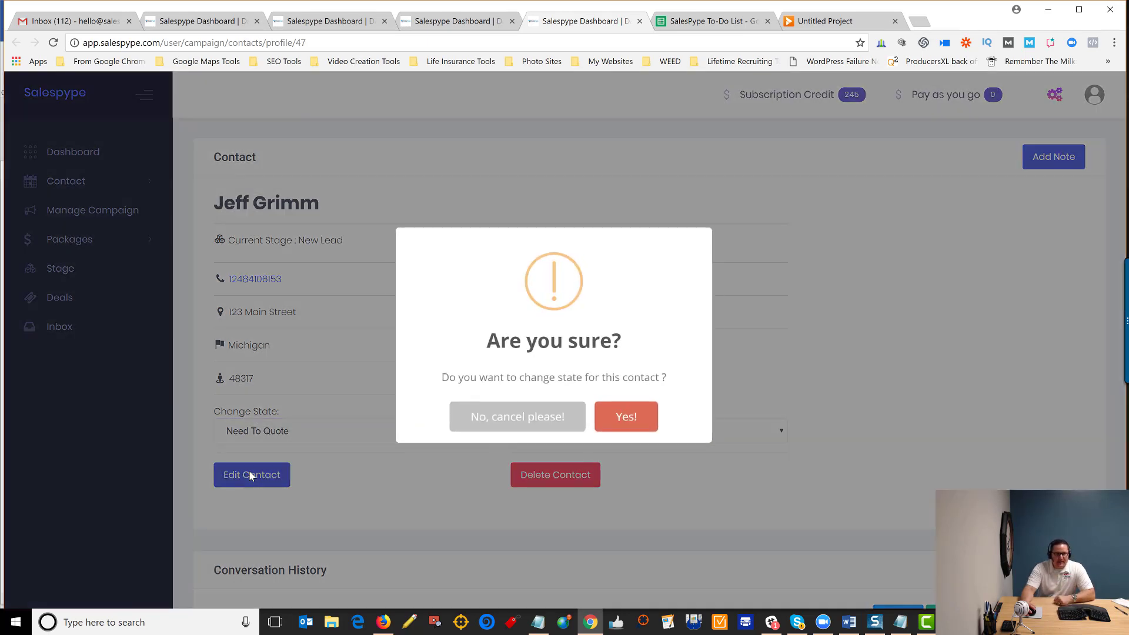
click(618, 421)
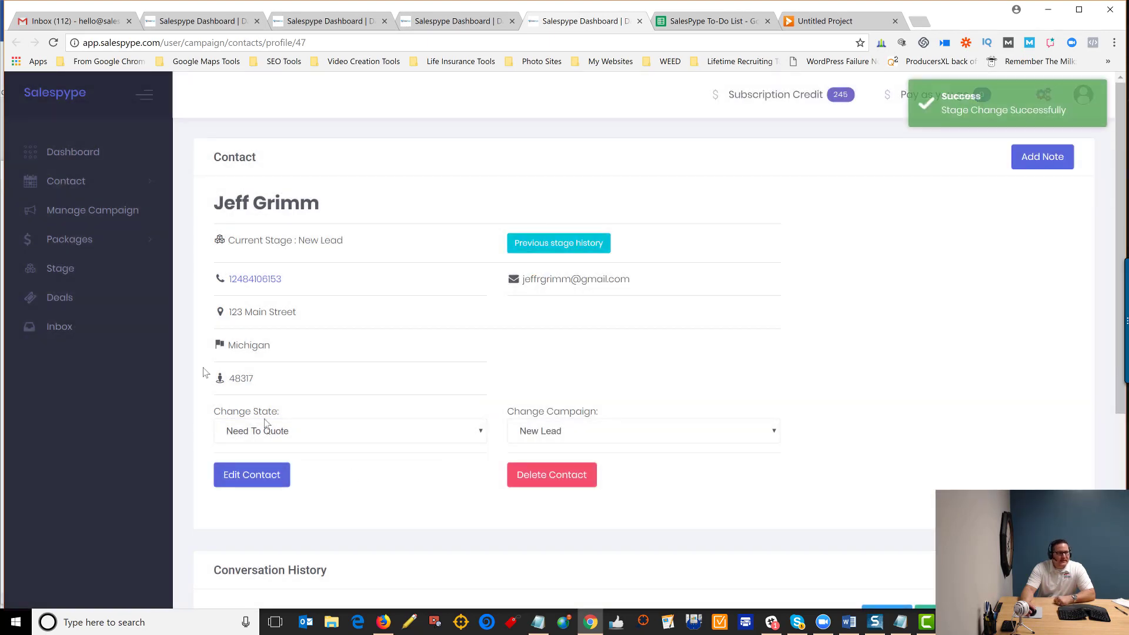
- Return to the deal list and expand New Lead and Need To Quote to check which contacts each stage holds
click(61, 299)
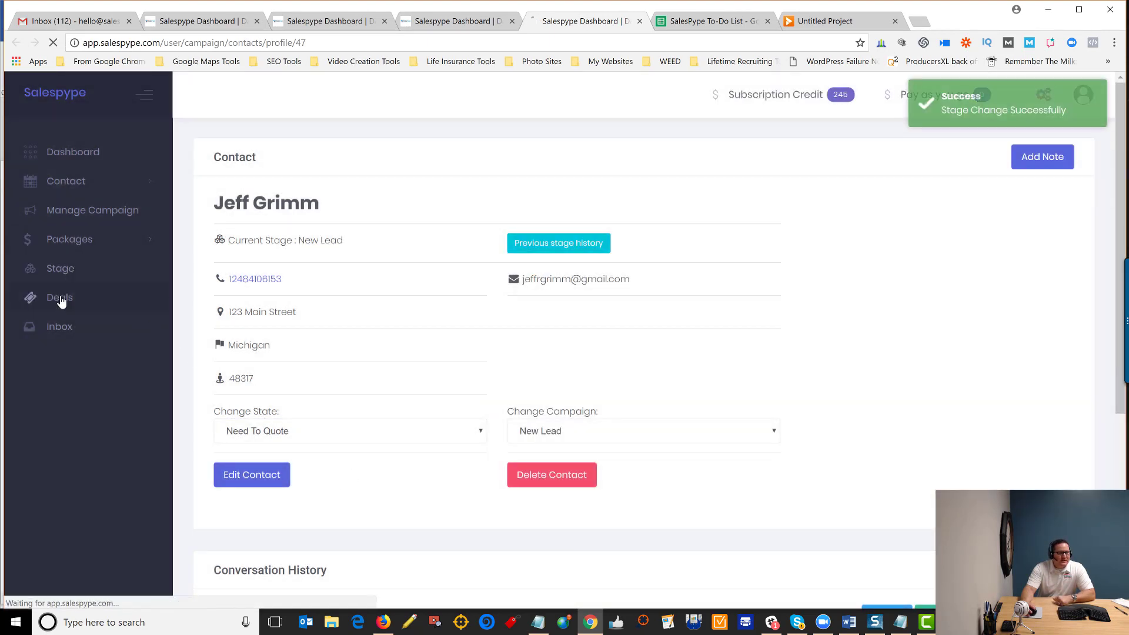
click(269, 272)
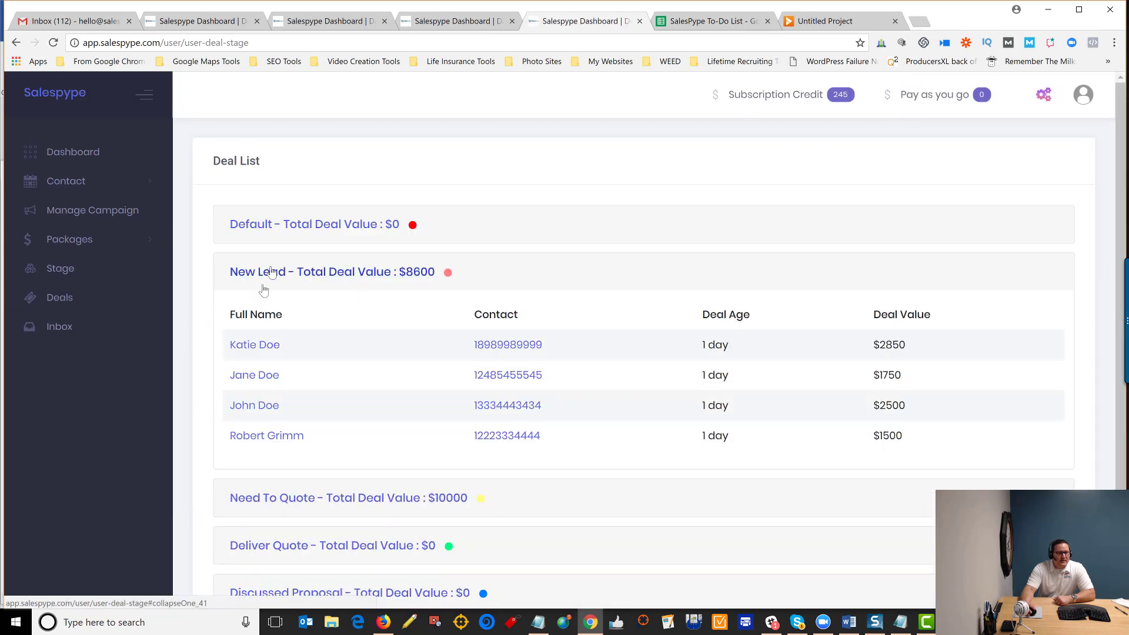
click(337, 500)
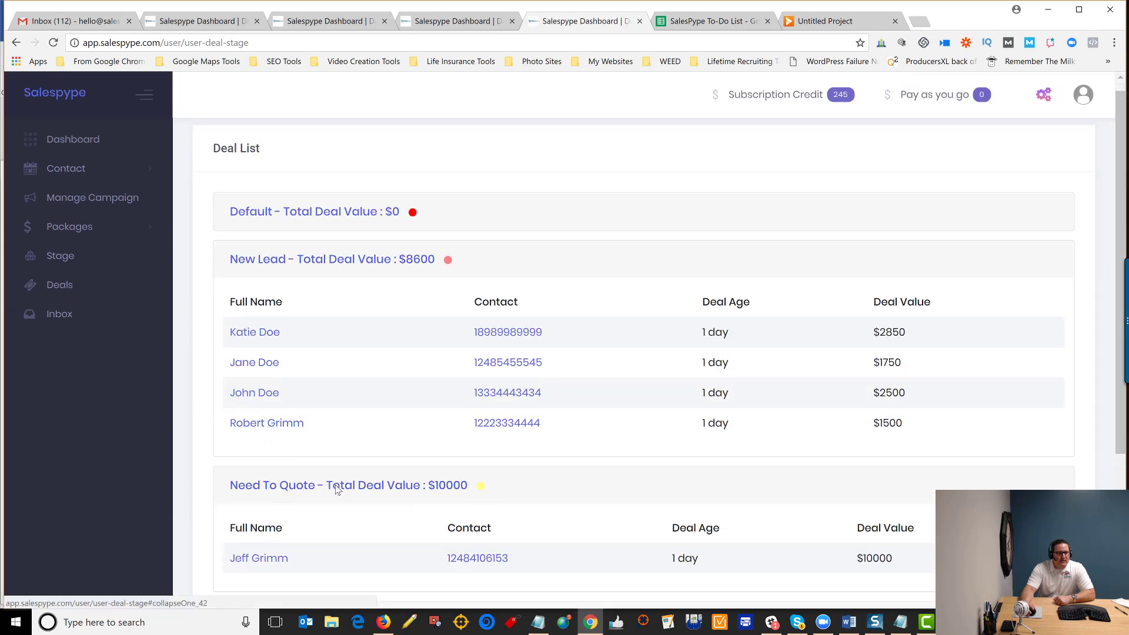
scroll(297, 377, down, 3)
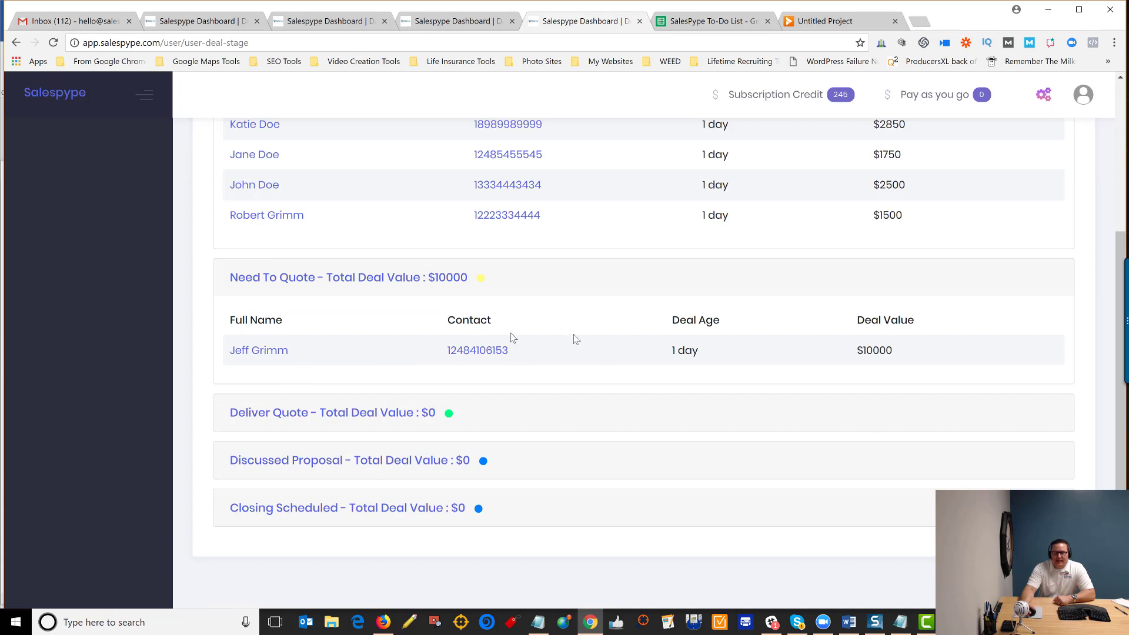
- Open the profile of the contact listed under Need To Quote and move the contact to the Need To Quote campaign
click(277, 352)
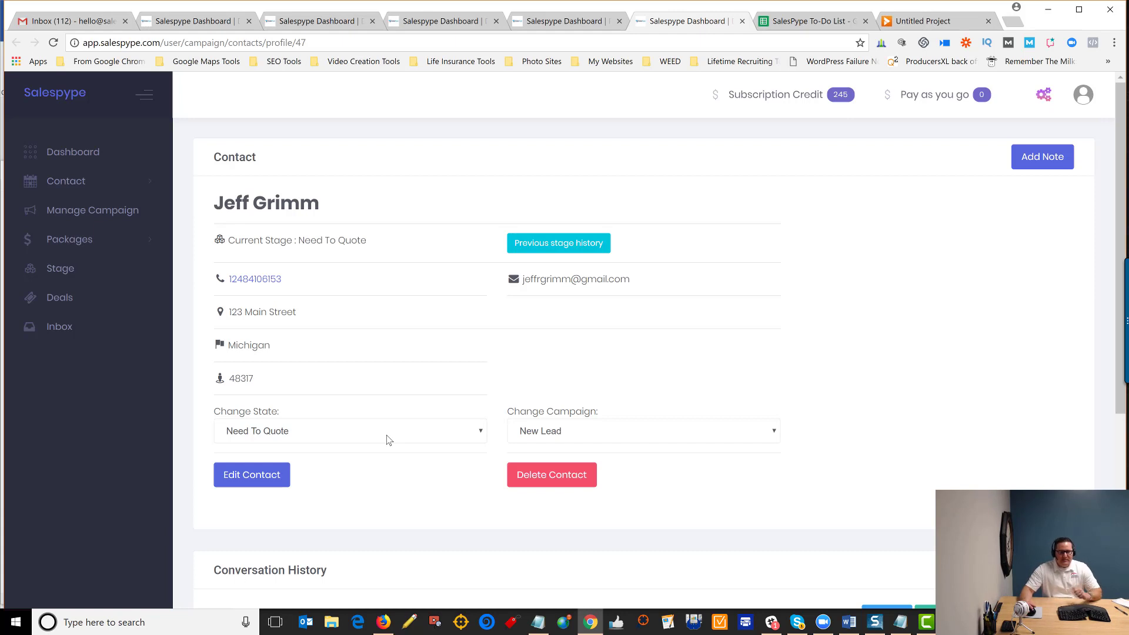
click(682, 438)
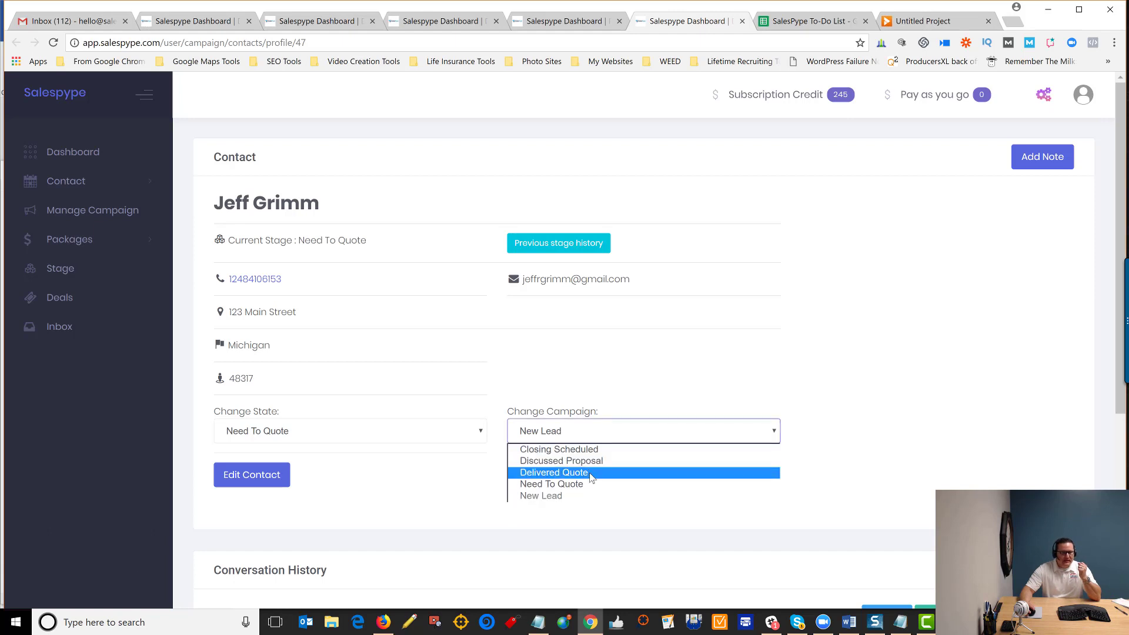
click(588, 492)
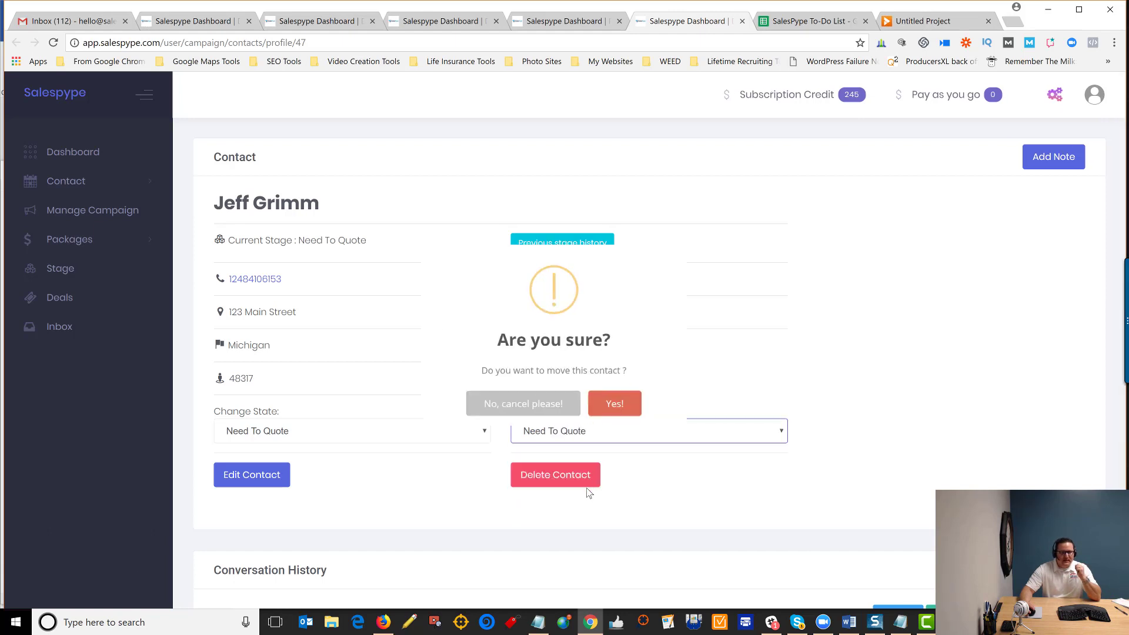
click(623, 414)
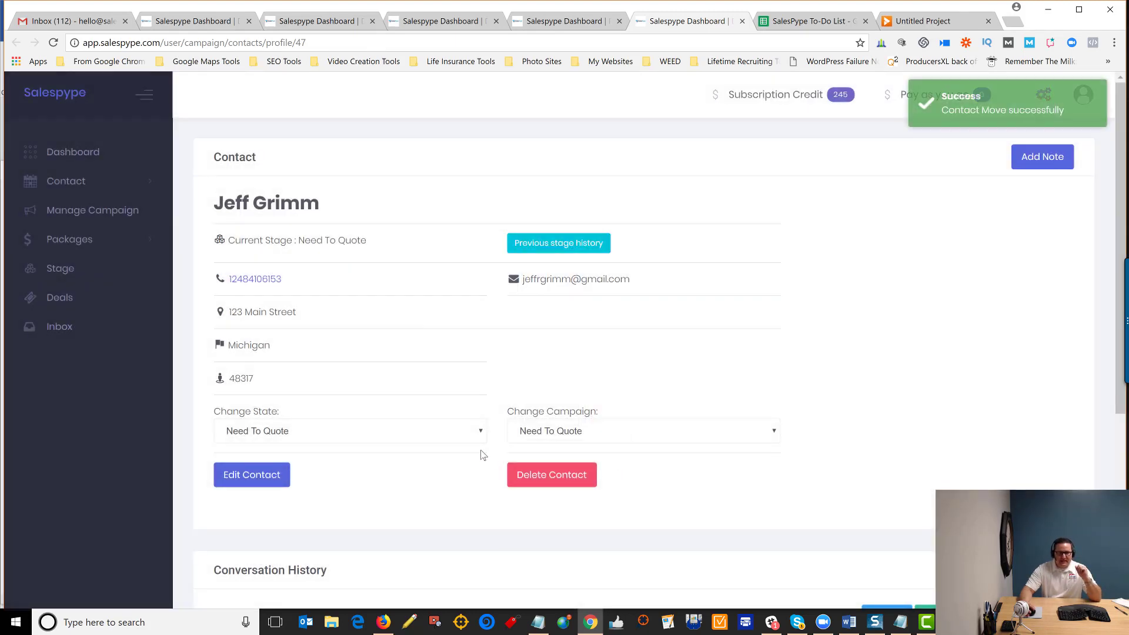
- Change the contact's state to Deliver Quote and move the contact to the Delivered Quote campaign
click(410, 441)
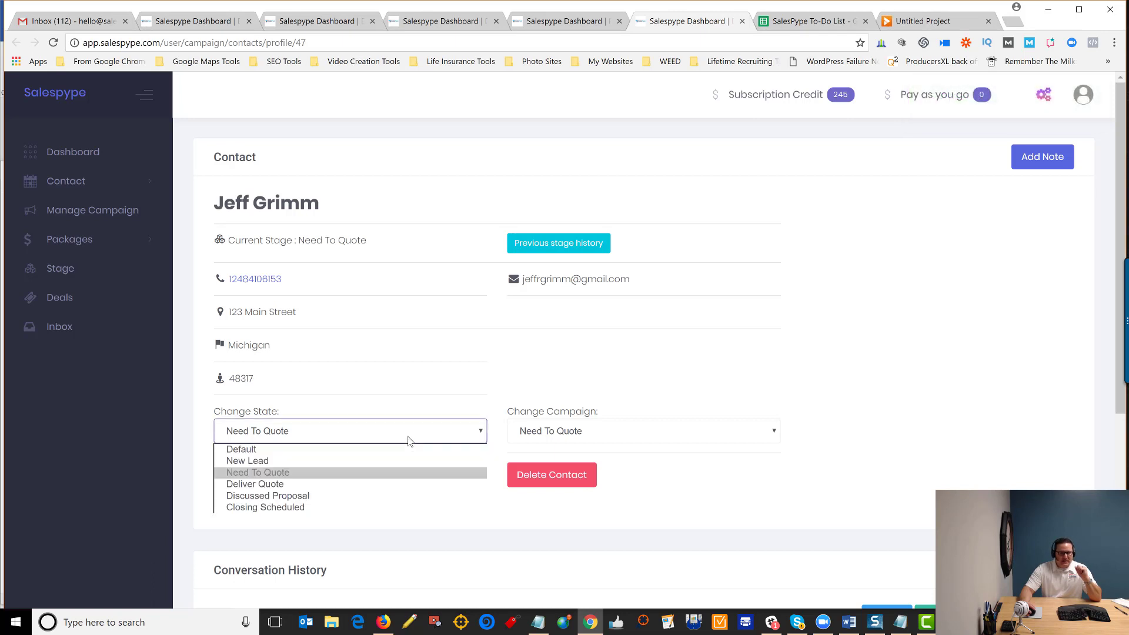
click(285, 484)
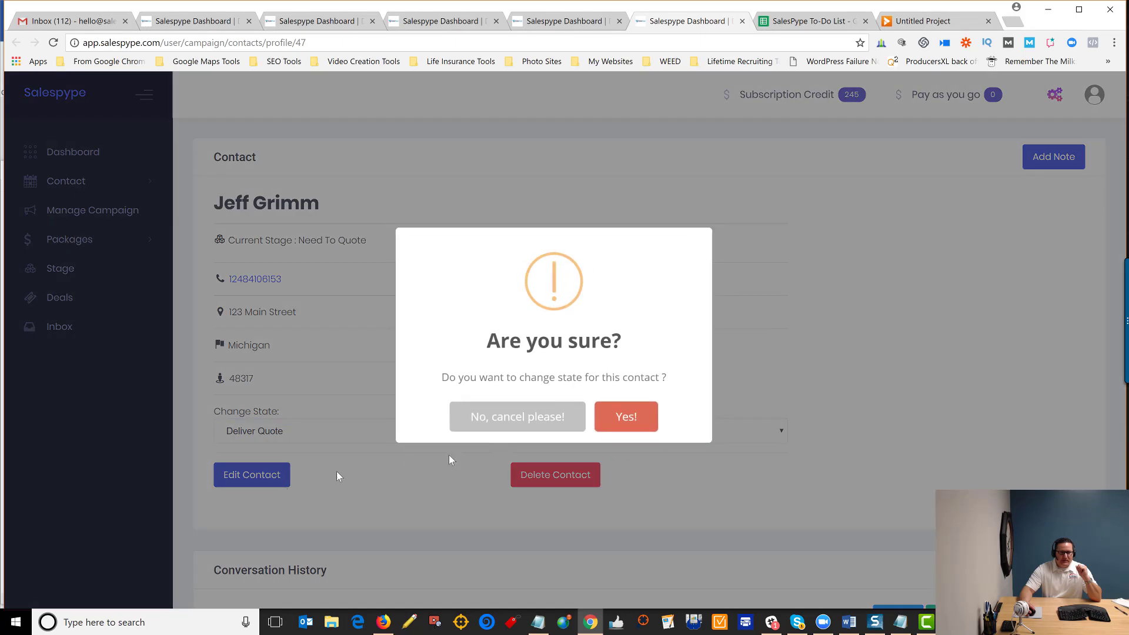
click(625, 416)
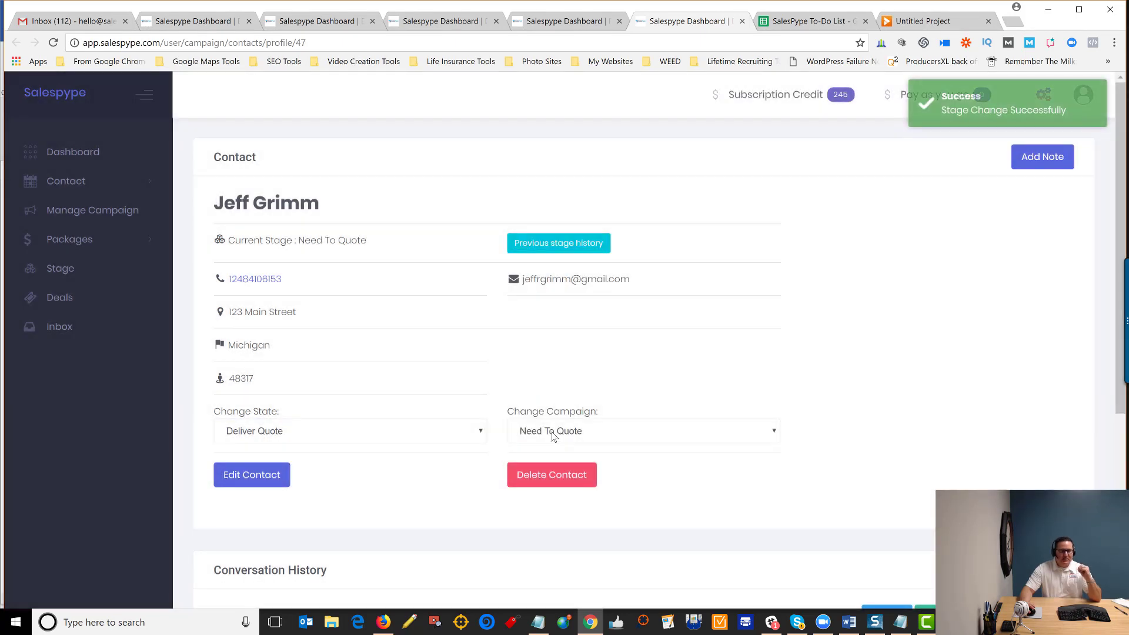
click(610, 434)
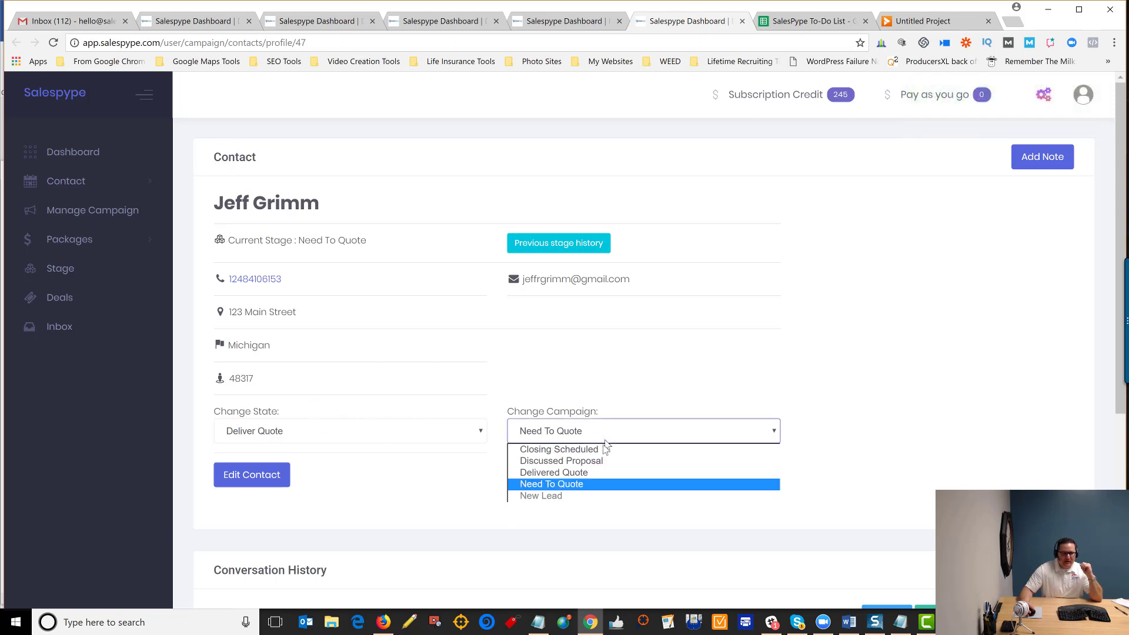
click(598, 474)
click(615, 424)
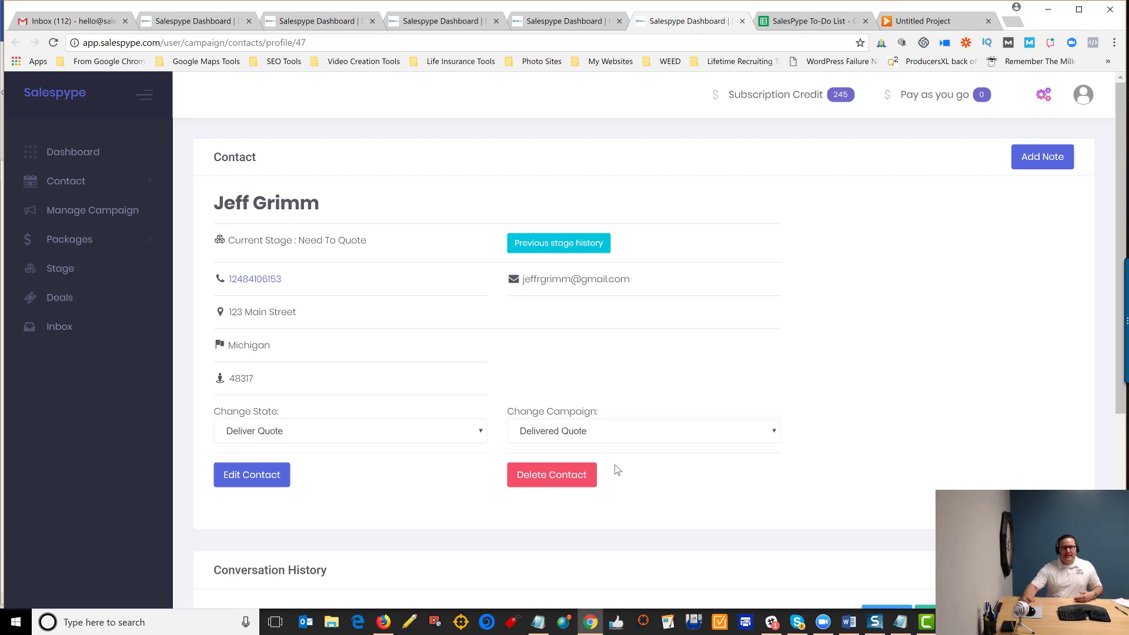
- Set the contact's state to Discussed Proposal and move the contact to the Discussed Proposal campaign
click(401, 432)
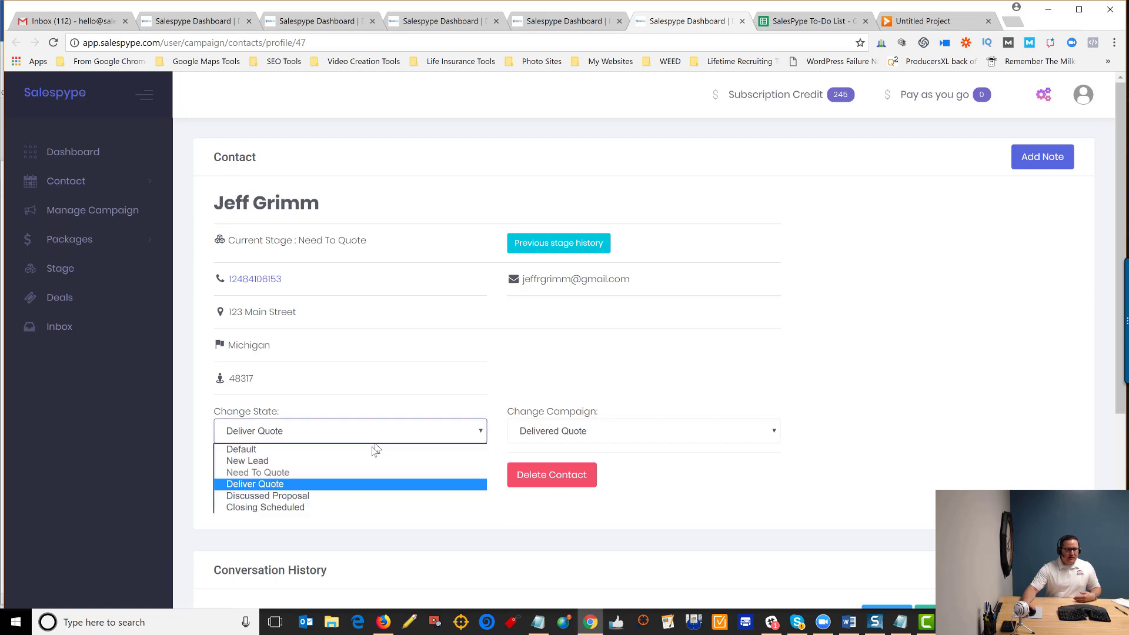
click(327, 502)
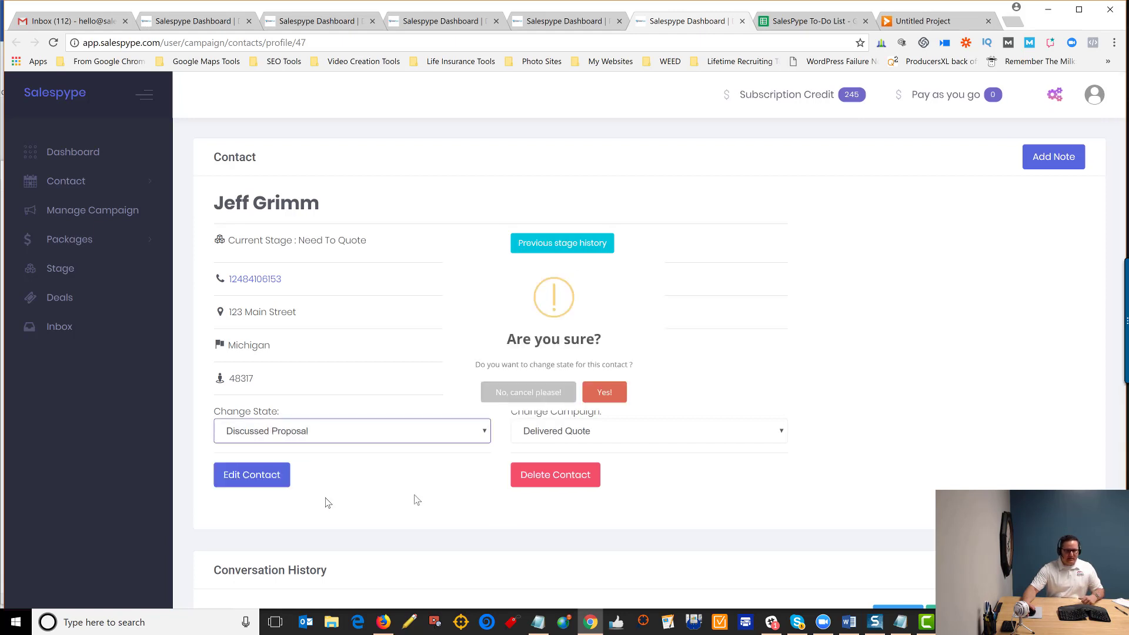
click(636, 420)
click(652, 425)
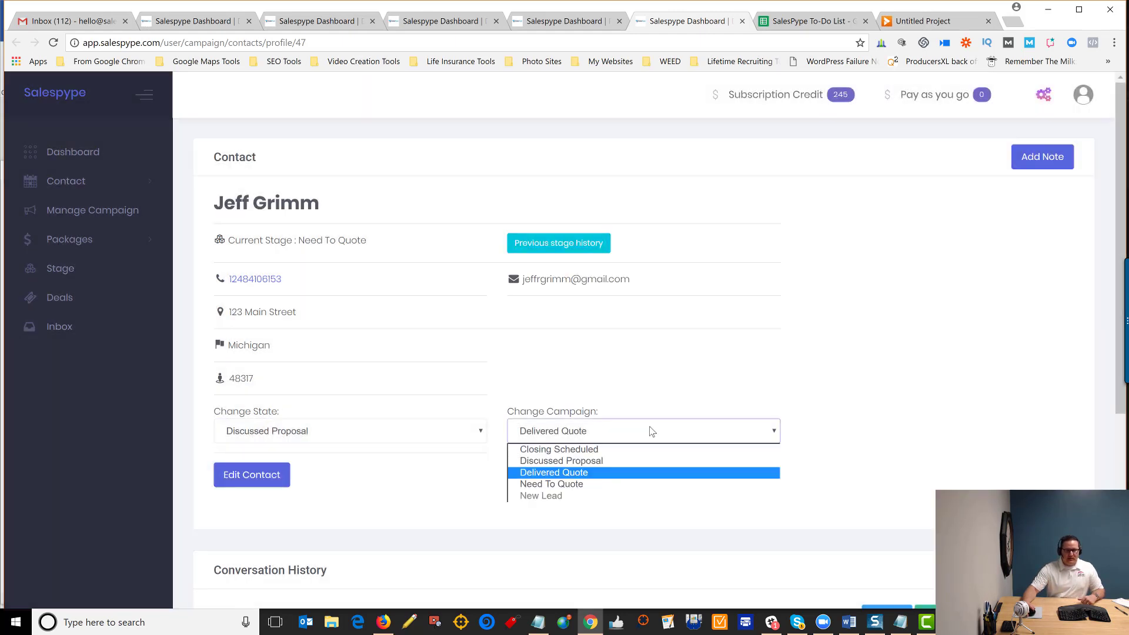
click(628, 461)
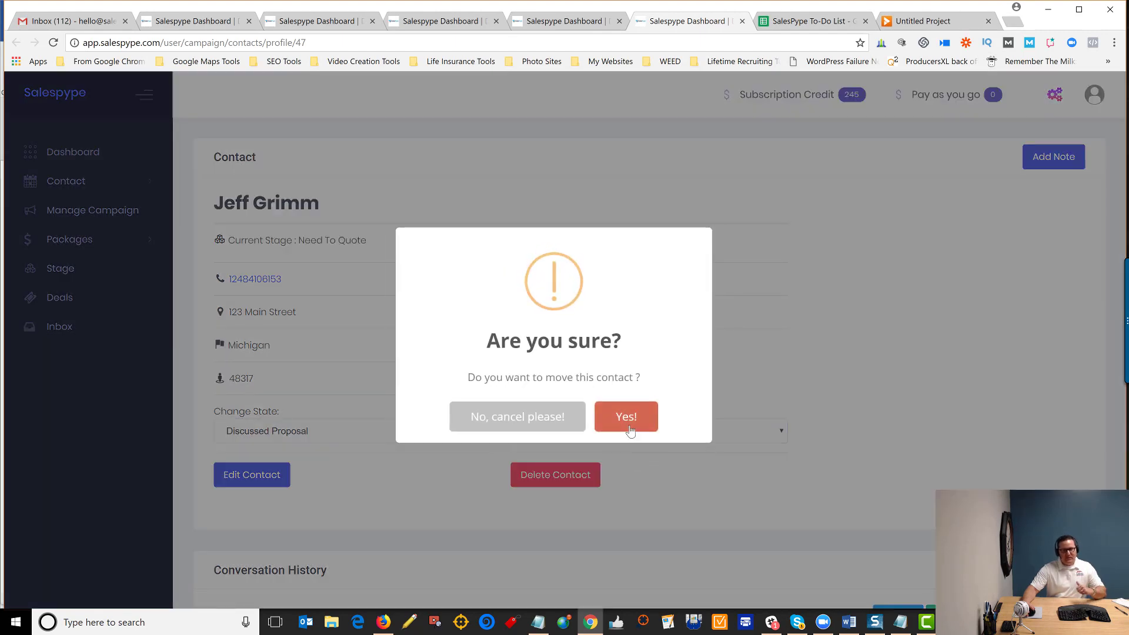
click(630, 426)
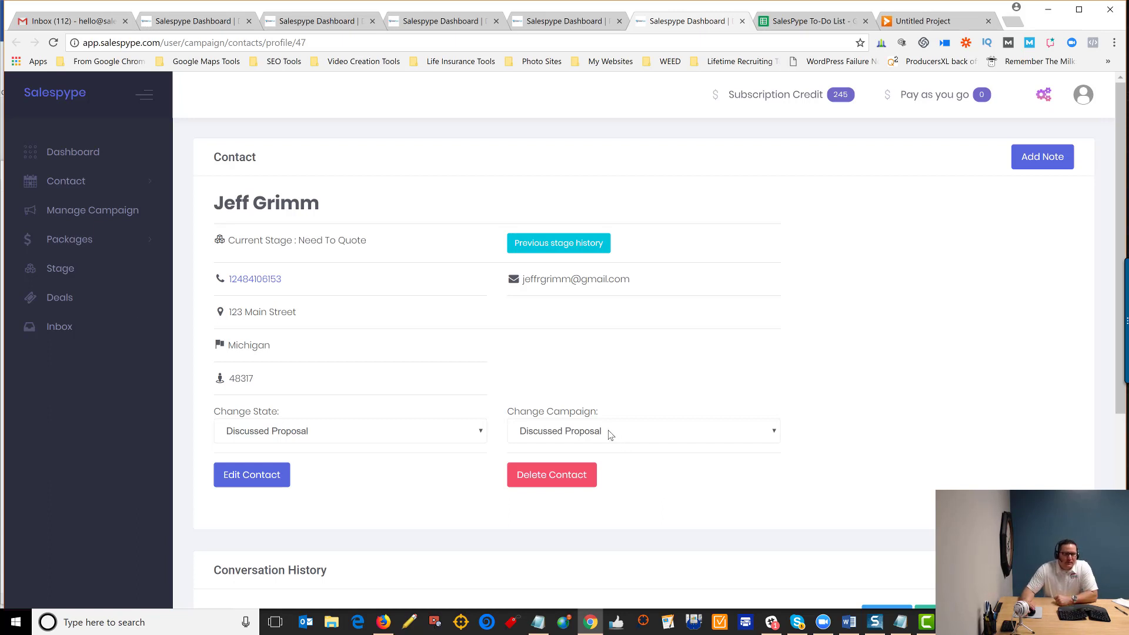
- Reopen the deal list and expand New Lead, Need To Quote, Deliver Quote and Discussed Proposal to find the moved contact's stage
click(55, 299)
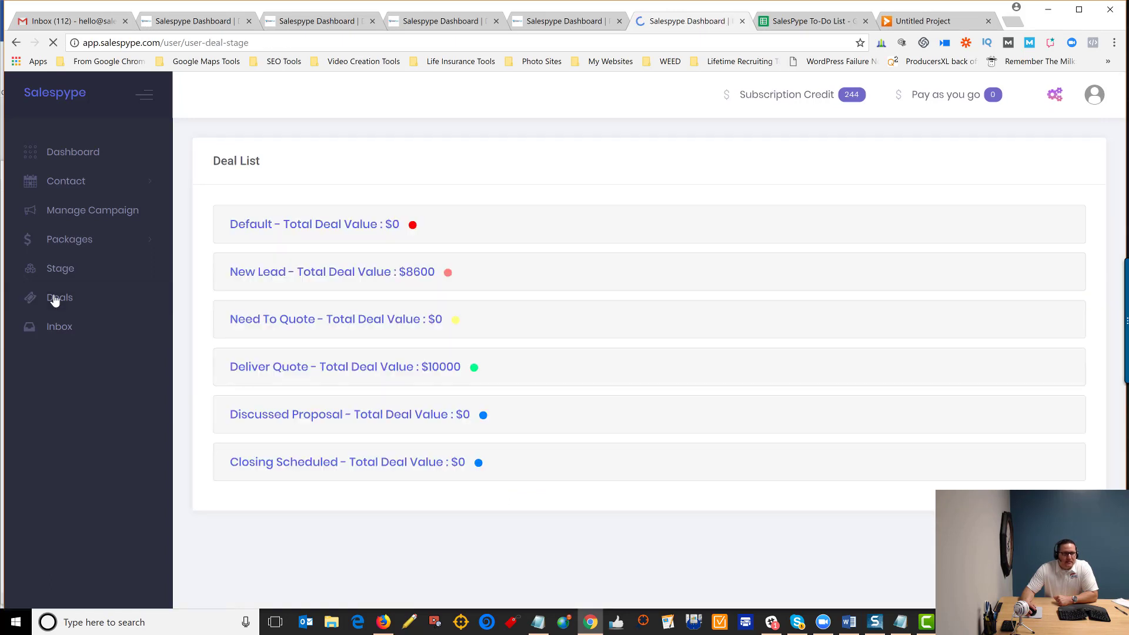
click(294, 272)
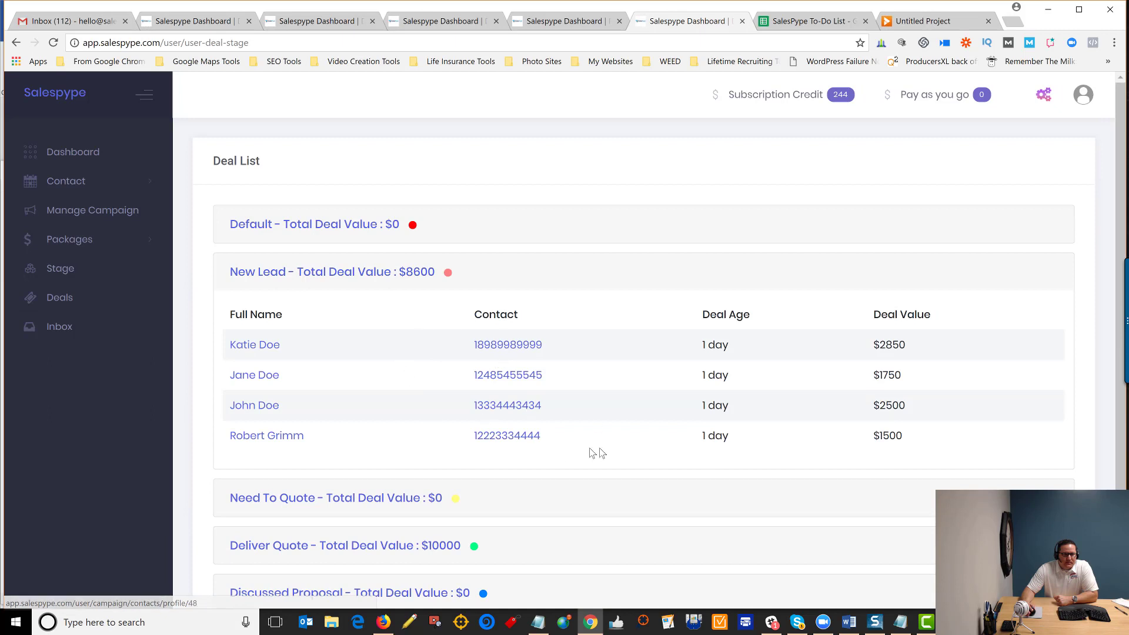
scroll(595, 453, down, 3)
click(364, 366)
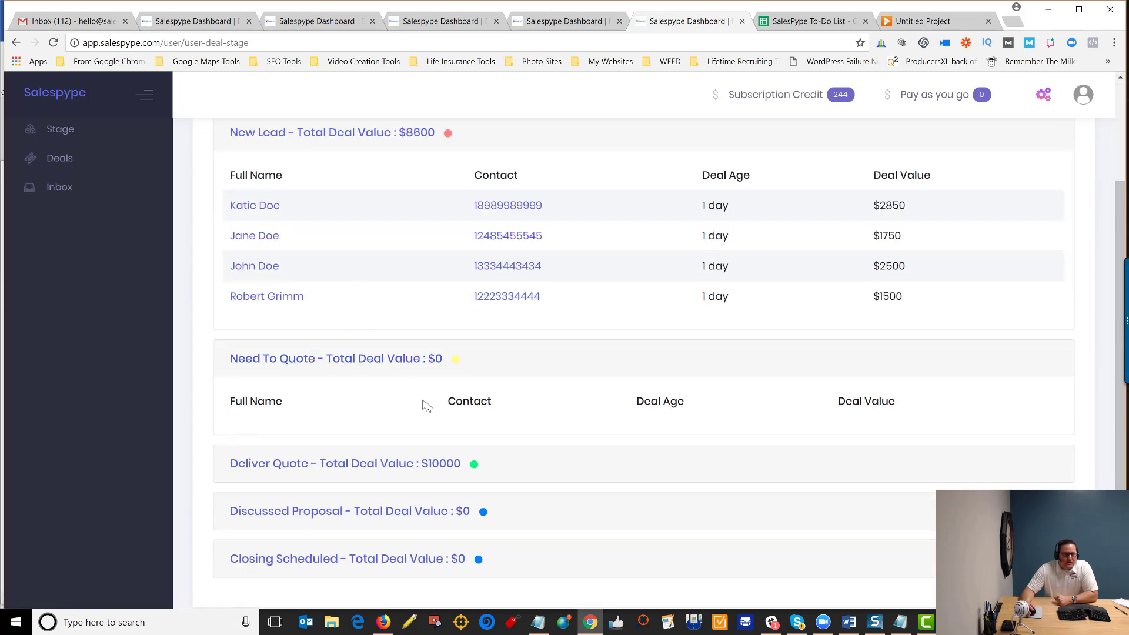
scroll(423, 403, down, 1)
click(410, 415)
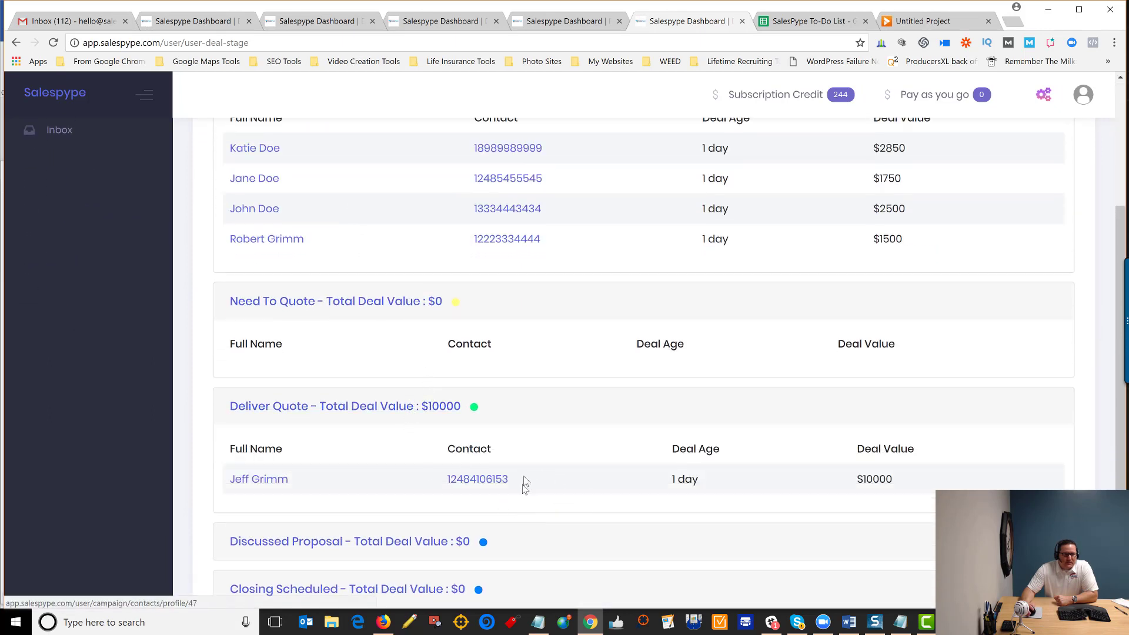
scroll(524, 484, down, 2)
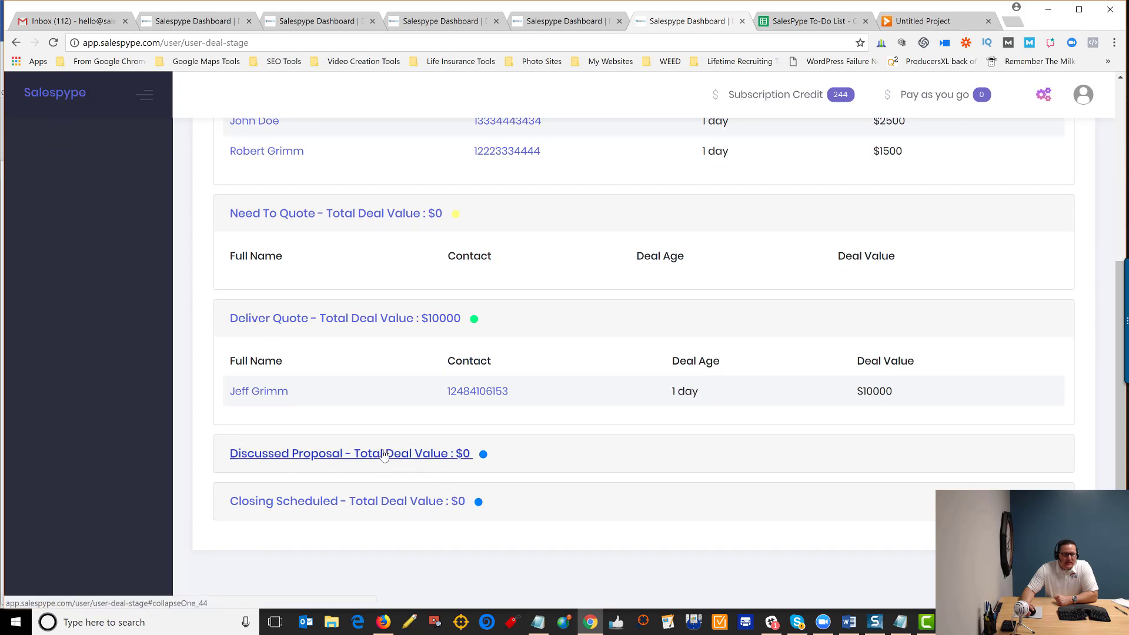
click(383, 453)
scroll(421, 474, down, 1)
scroll(423, 504, up, 6)
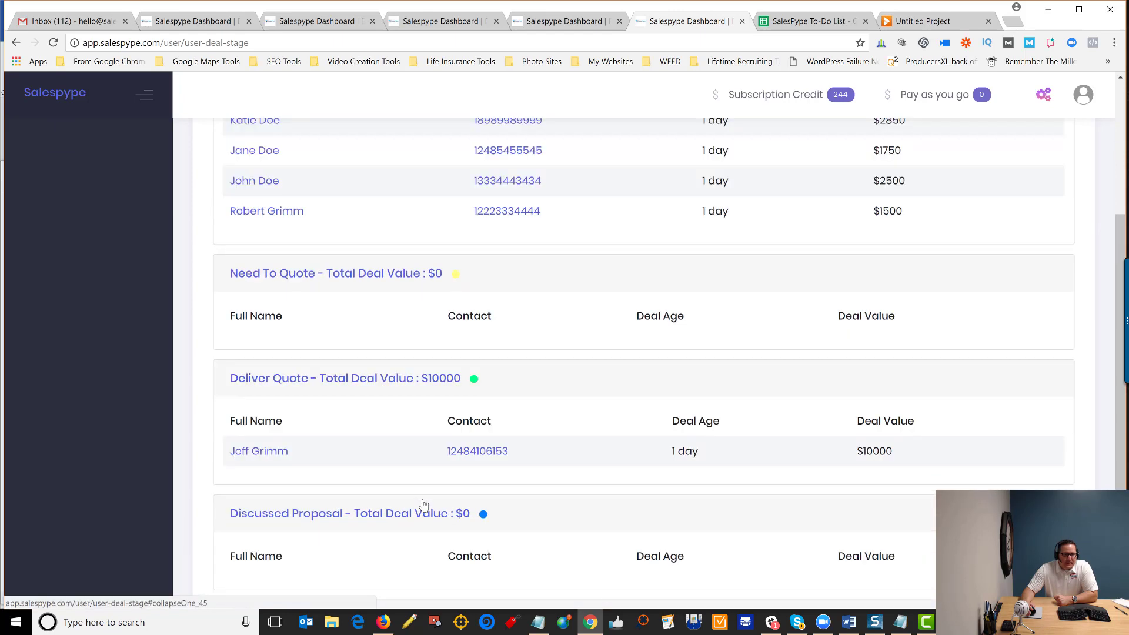